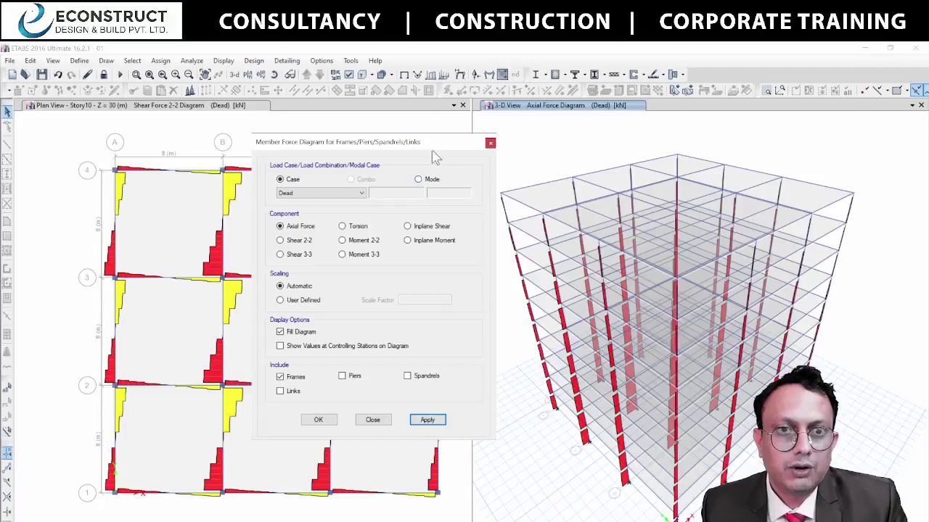
# Display the deformed shape for load case EQ at step number 1 in the plan view.
pyautogui.moveTo(435, 153); pyautogui.dragTo(735, 157)
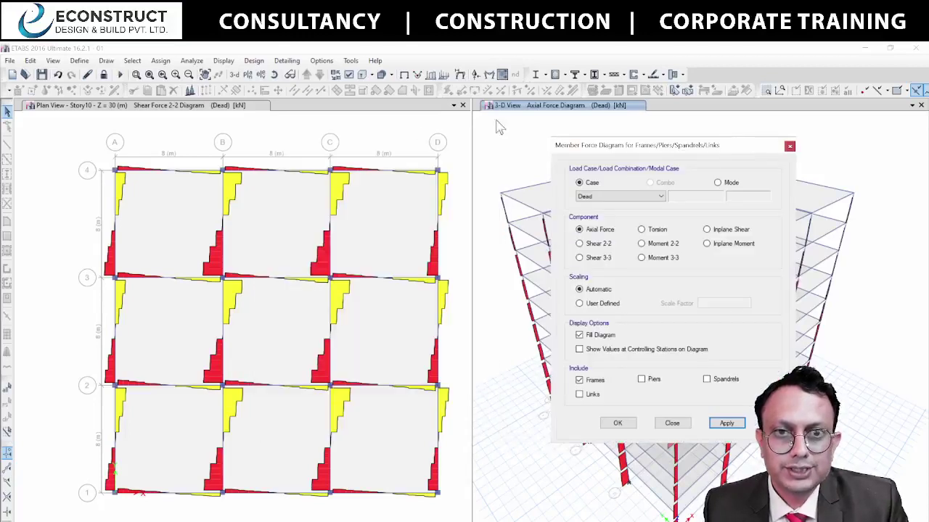
pyautogui.click(460, 76)
pyautogui.click(411, 195)
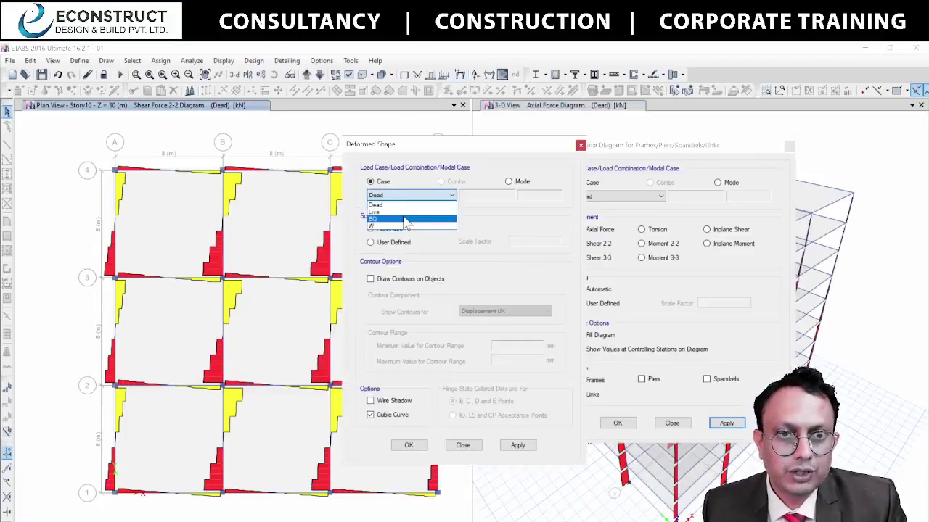
pyautogui.click(407, 221)
pyautogui.click(524, 444)
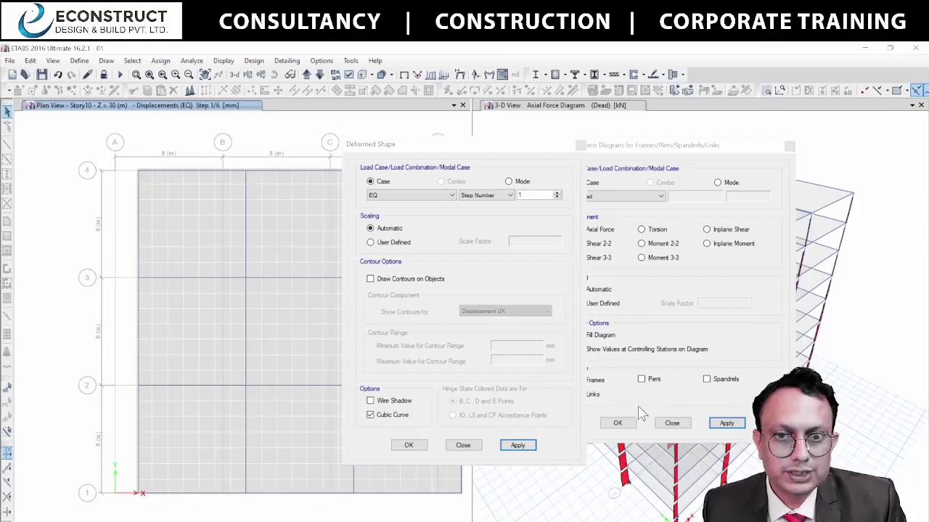
# Draw resultant displacement contours on the objects for the EQ deformed shape and close its settings.
pyautogui.click(415, 281)
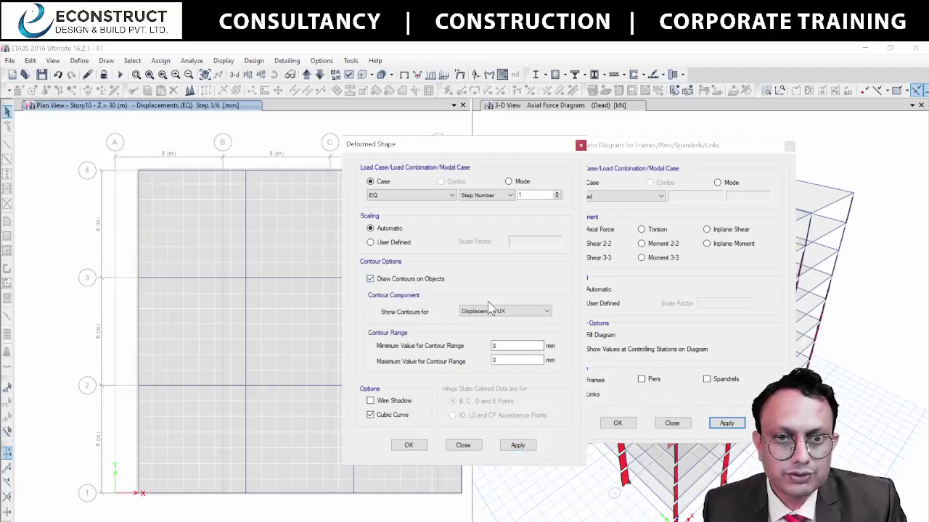
pyautogui.click(495, 311)
pyautogui.click(500, 343)
pyautogui.click(505, 312)
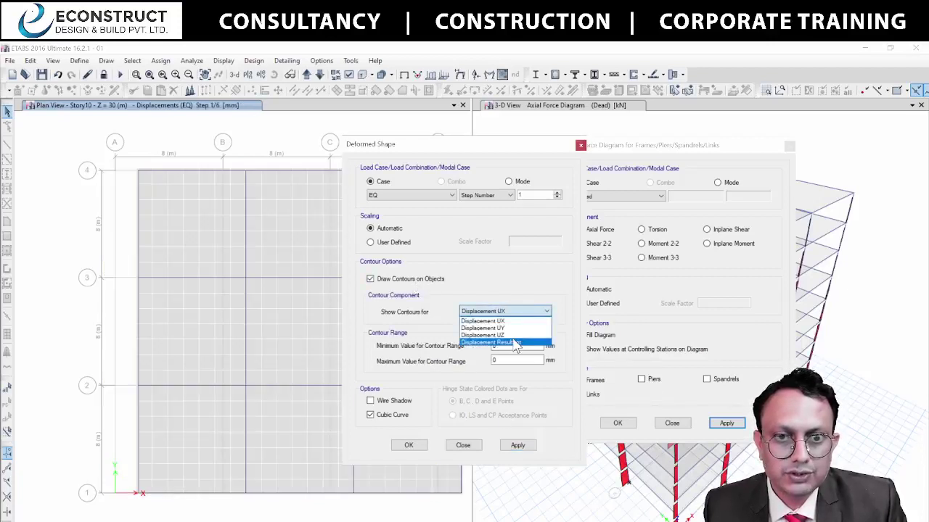
pyautogui.click(491, 341)
pyautogui.click(517, 445)
pyautogui.click(462, 444)
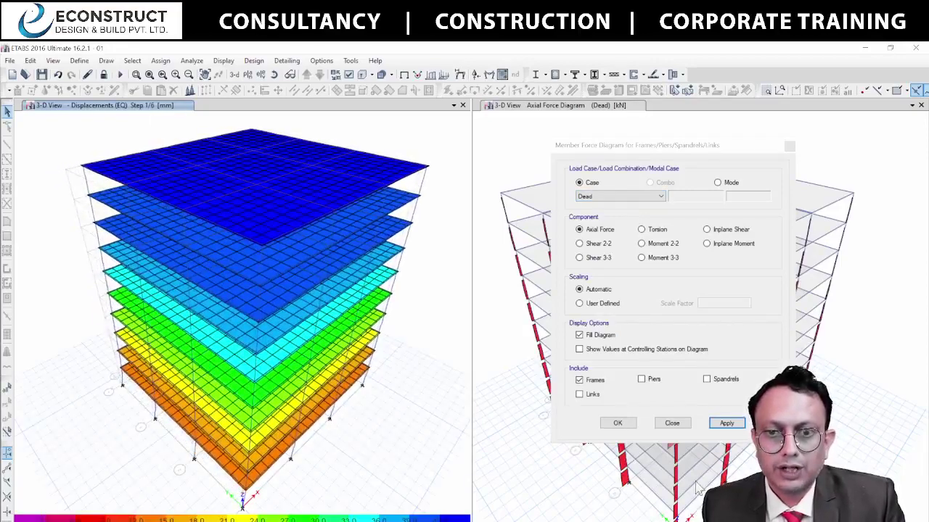
# Close the member force diagram settings and return the displacement view to the undeformed shape.
pyautogui.press('Escape')
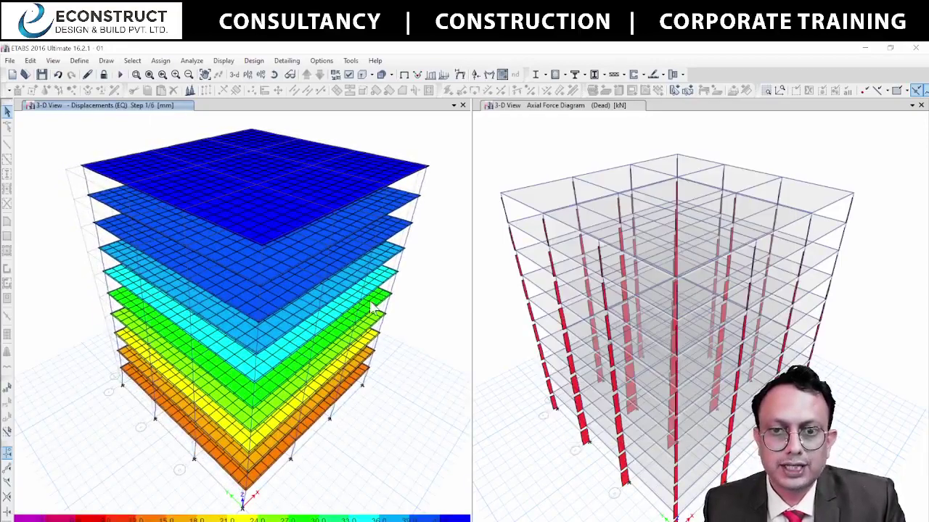
pyautogui.click(404, 75)
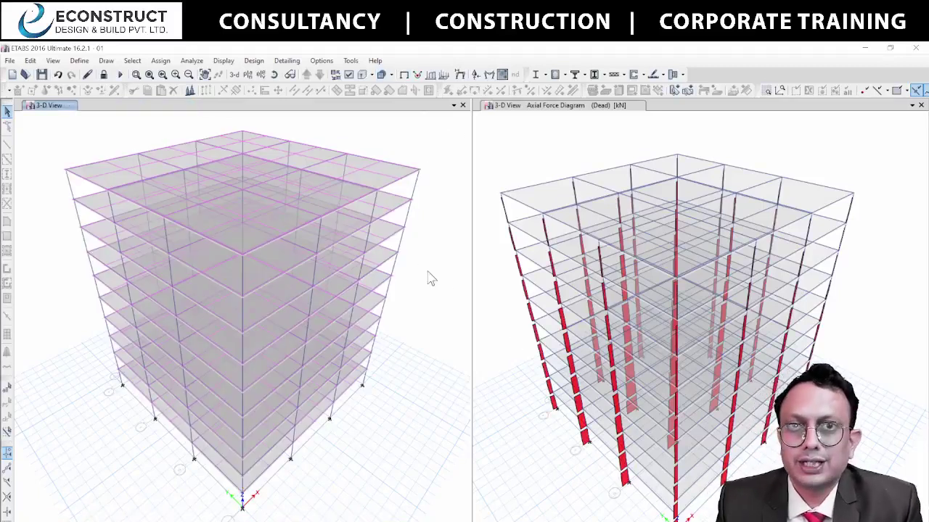
# Start exporting the story as a SAFE V12 .f2k file and choose Base as the story to export.
pyautogui.click(10, 60)
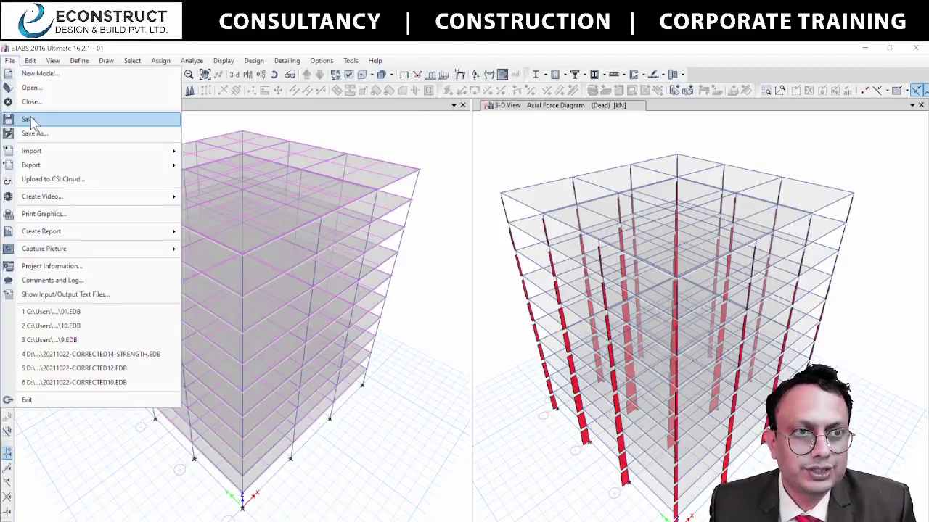
pyautogui.moveTo(53, 167)
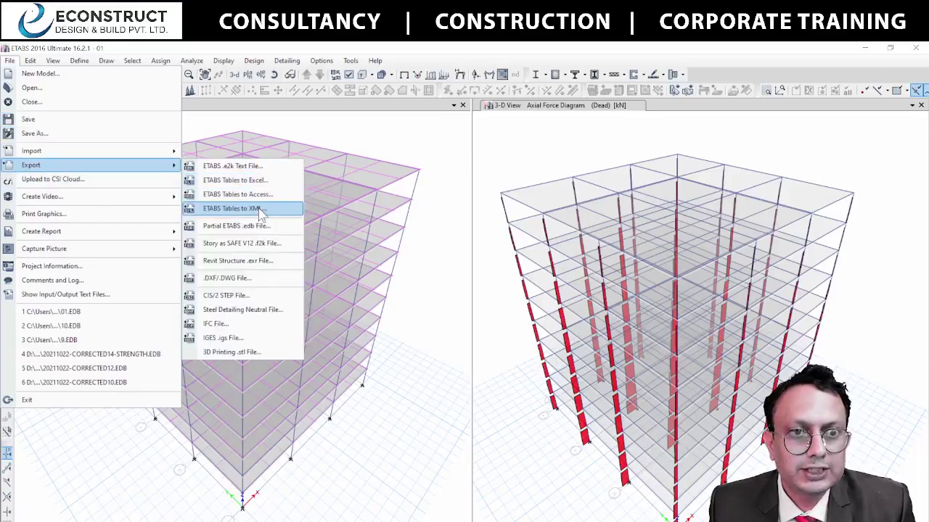
pyautogui.click(283, 246)
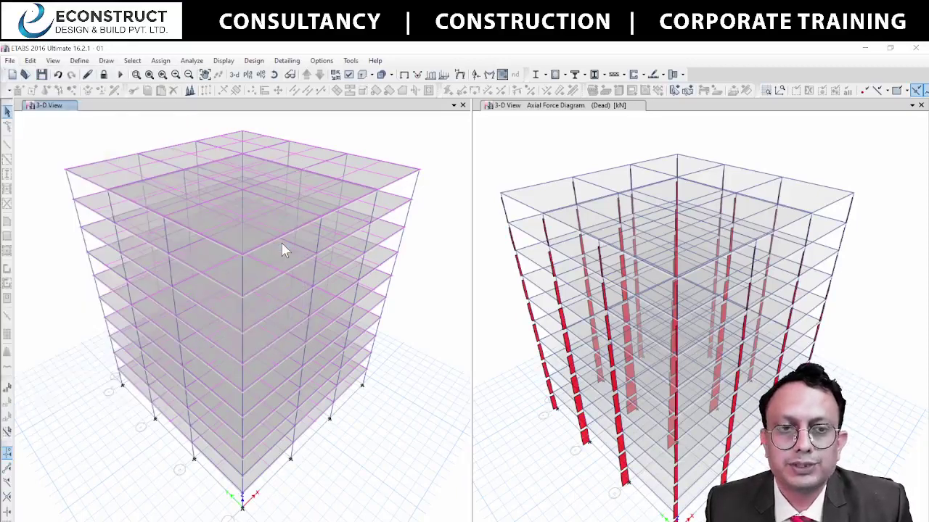
pyautogui.click(435, 167)
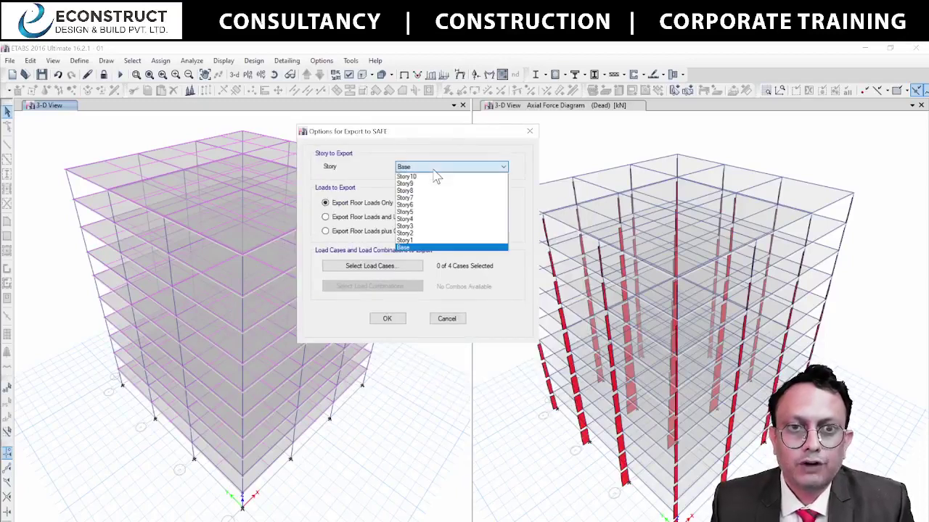
pyautogui.click(434, 248)
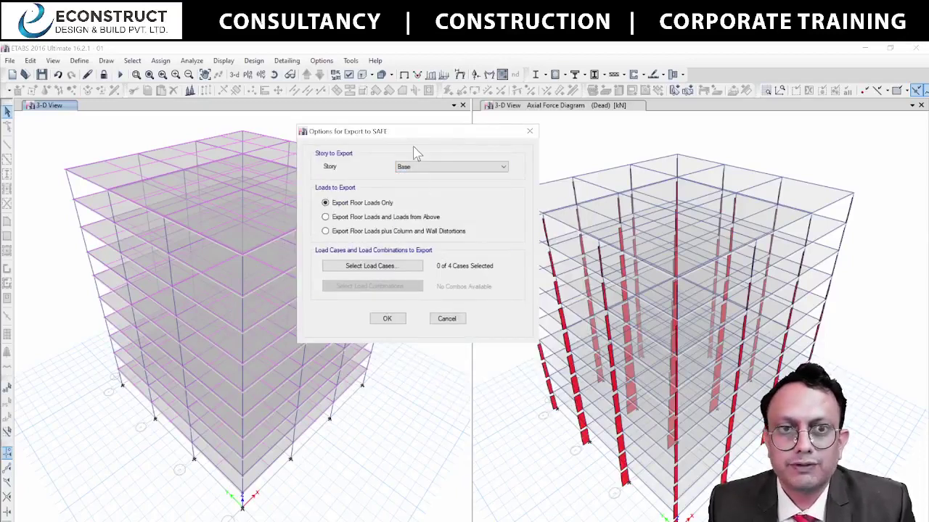
# Try Story9 as the story to export, and return the selection to Base.
pyautogui.click(419, 166)
pyautogui.click(430, 184)
pyautogui.click(434, 169)
pyautogui.click(430, 183)
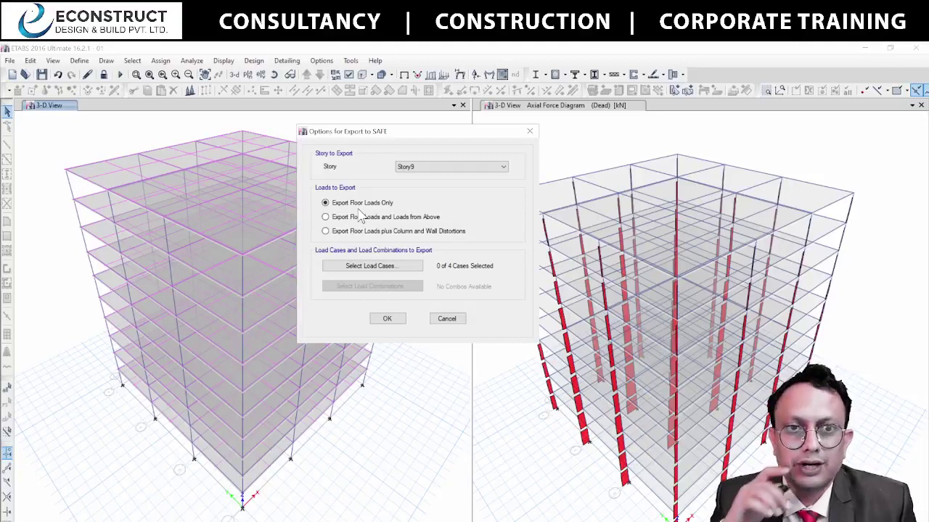
pyautogui.click(410, 168)
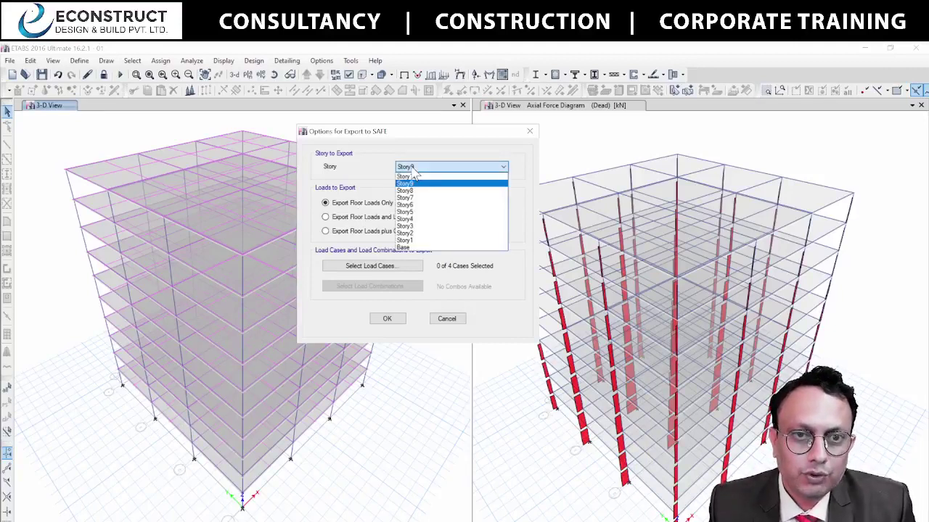
pyautogui.click(416, 248)
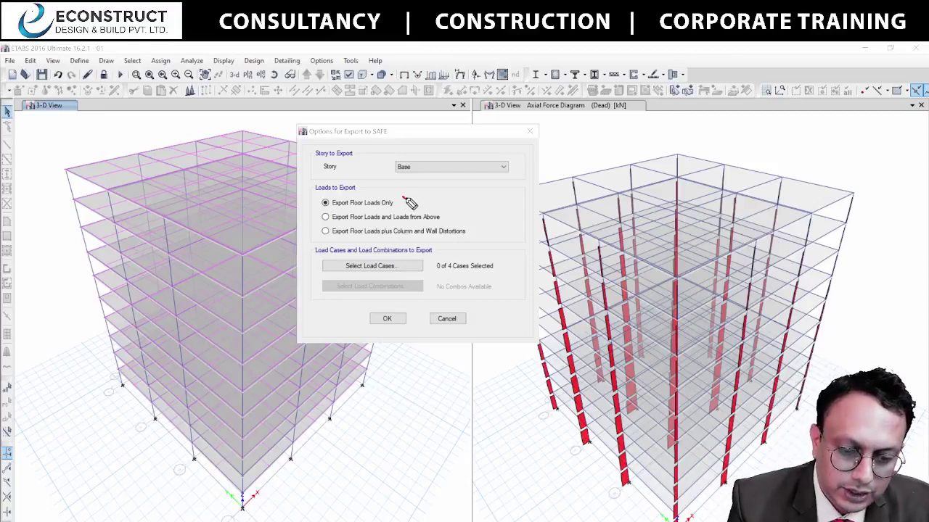
pyautogui.moveTo(403, 198)
pyautogui.mouseDown()
pyautogui.moveTo(461, 140)
pyautogui.moveTo(522, 121)
pyautogui.moveTo(528, 129)
pyautogui.moveTo(567, 120)
pyautogui.moveTo(562, 133)
pyautogui.moveTo(597, 119)
pyautogui.moveTo(648, 125)
pyautogui.moveTo(650, 114)
pyautogui.moveTo(784, 109)
pyautogui.moveTo(786, 126)
pyautogui.moveTo(821, 109)
pyautogui.mouseUp()
pyautogui.moveTo(447, 216)
pyautogui.mouseDown()
pyautogui.moveTo(474, 216)
pyautogui.moveTo(543, 163)
pyautogui.moveTo(611, 163)
pyautogui.moveTo(662, 135)
pyautogui.moveTo(684, 150)
pyautogui.moveTo(711, 140)
pyautogui.moveTo(731, 151)
pyautogui.moveTo(745, 136)
pyautogui.moveTo(795, 140)
pyautogui.moveTo(841, 131)
pyautogui.moveTo(845, 154)
pyautogui.moveTo(873, 131)
pyautogui.mouseUp()
pyautogui.moveTo(484, 229)
pyautogui.mouseDown()
pyautogui.moveTo(502, 231)
pyautogui.moveTo(574, 193)
pyautogui.moveTo(573, 202)
pyautogui.mouseUp()
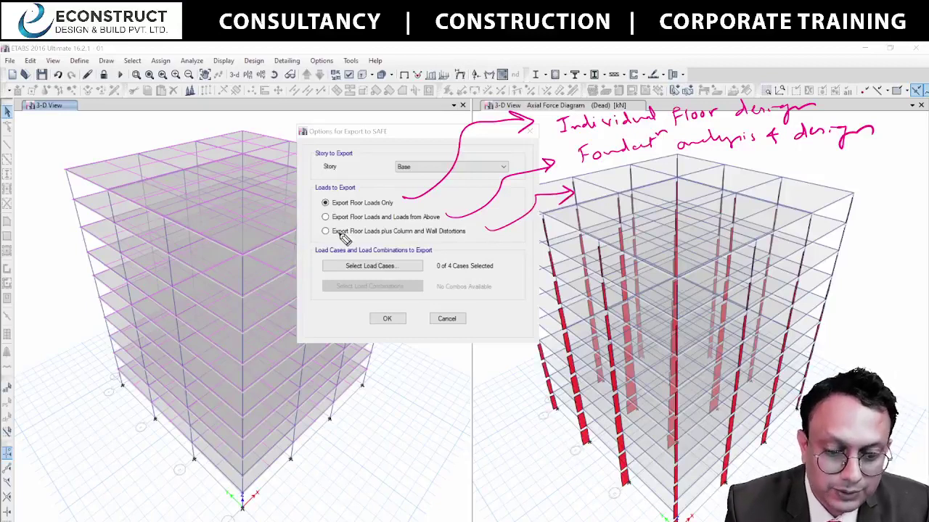
pyautogui.moveTo(334, 238)
pyautogui.mouseDown()
pyautogui.moveTo(439, 238)
pyautogui.moveTo(463, 228)
pyautogui.mouseUp()
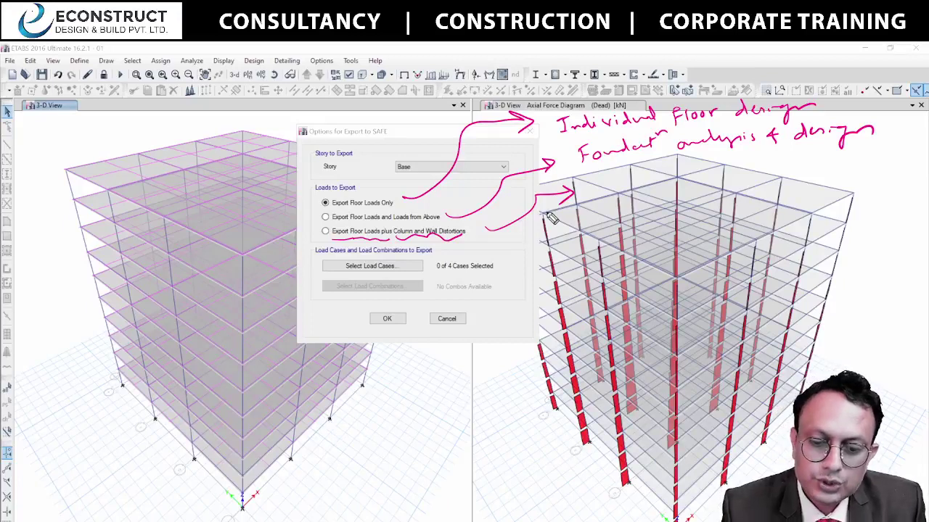
pyautogui.moveTo(592, 185)
pyautogui.mouseDown()
pyautogui.moveTo(623, 196)
pyautogui.moveTo(660, 182)
pyautogui.moveTo(662, 194)
pyautogui.moveTo(730, 184)
pyautogui.moveTo(750, 166)
pyautogui.moveTo(856, 172)
pyautogui.mouseUp()
pyautogui.moveTo(772, 187)
pyautogui.mouseDown()
pyautogui.moveTo(819, 190)
pyautogui.moveTo(856, 174)
pyautogui.mouseUp()
pyautogui.moveTo(807, 196); pyautogui.dragTo(843, 192)
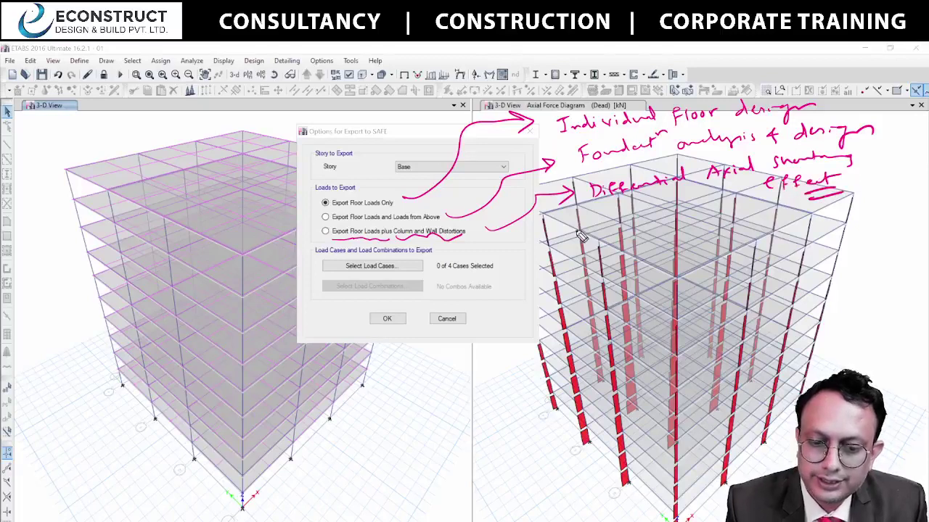
pyautogui.moveTo(320, 247)
pyautogui.mouseDown()
pyautogui.moveTo(434, 251)
pyautogui.moveTo(501, 226)
pyautogui.mouseUp()
pyautogui.moveTo(423, 230)
pyautogui.mouseDown()
pyautogui.moveTo(316, 234)
pyautogui.moveTo(319, 243)
pyautogui.mouseUp()
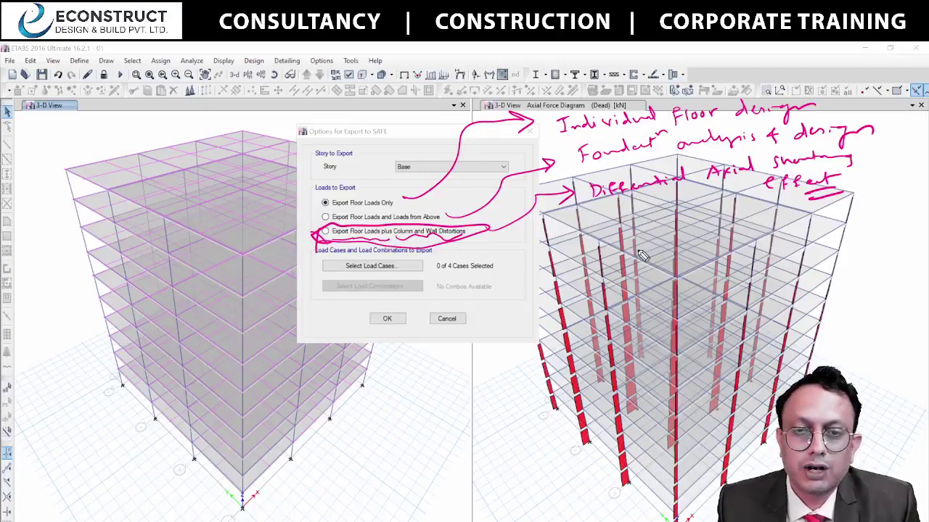
pyautogui.moveTo(185, 175); pyautogui.dragTo(193, 221)
pyautogui.moveTo(138, 158)
pyautogui.mouseDown()
pyautogui.moveTo(138, 170)
pyautogui.moveTo(167, 163)
pyautogui.moveTo(180, 174)
pyautogui.mouseUp()
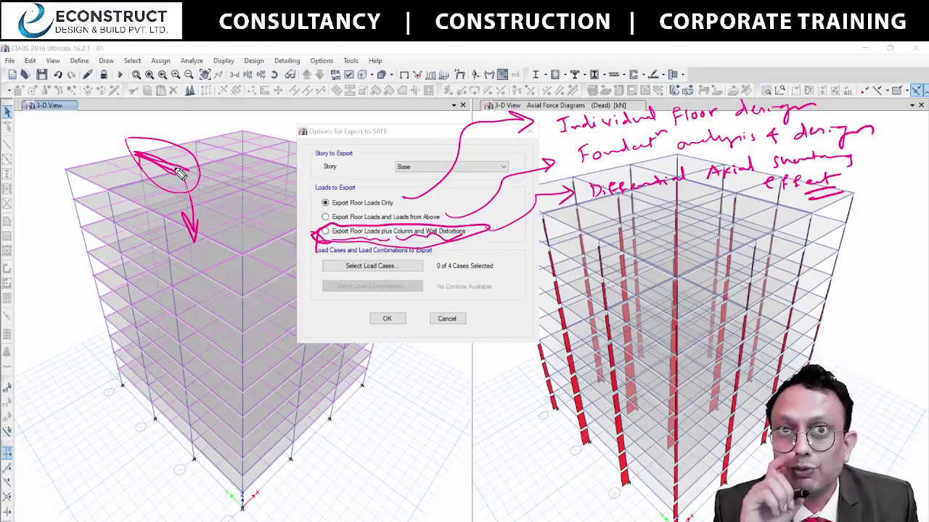
pyautogui.moveTo(185, 169)
pyautogui.mouseDown()
pyautogui.moveTo(223, 153)
pyautogui.moveTo(265, 251)
pyautogui.moveTo(303, 261)
pyautogui.mouseUp()
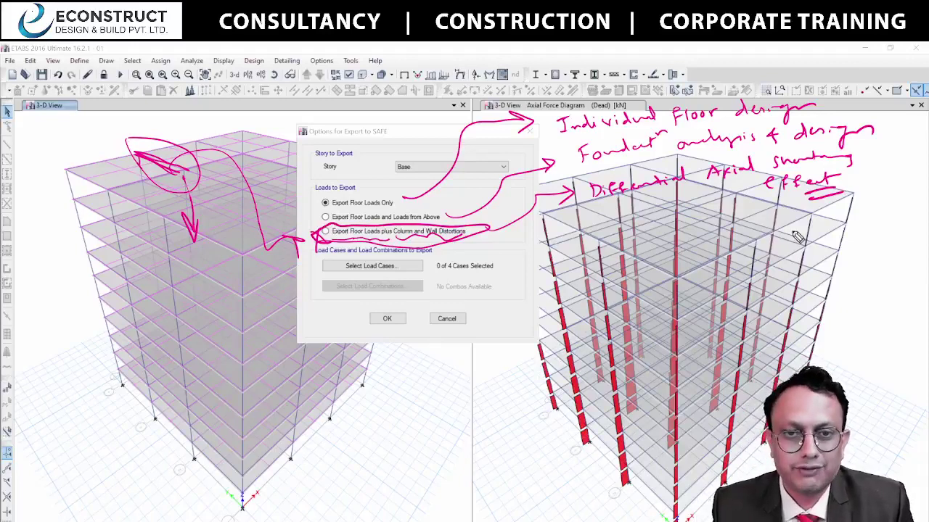
pyautogui.press('Escape')
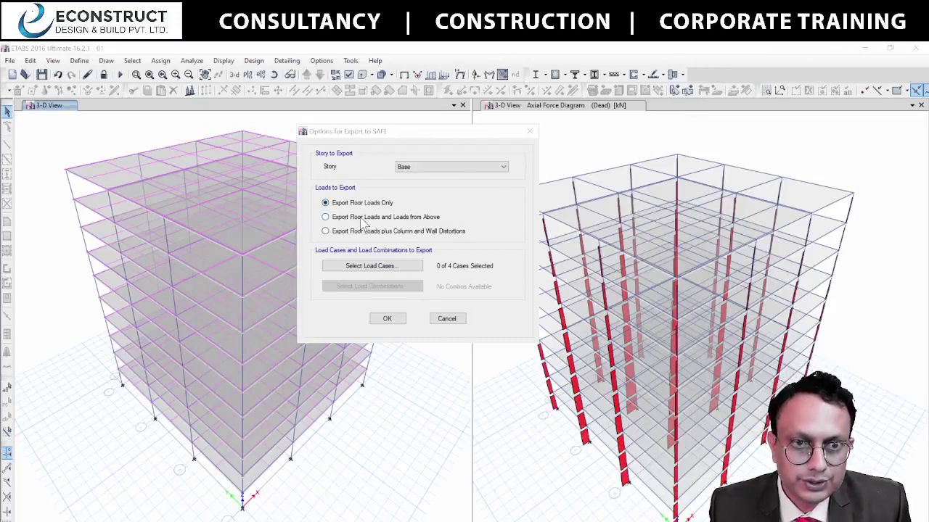
# Set the export to floor loads and loads from above with all load cases, and accept the export options.
pyautogui.click(364, 217)
pyautogui.click(392, 268)
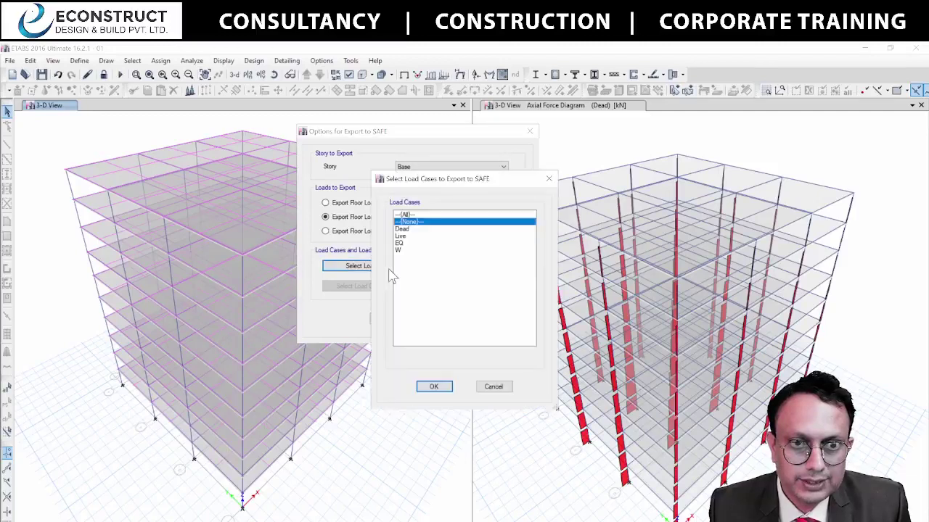
pyautogui.click(418, 216)
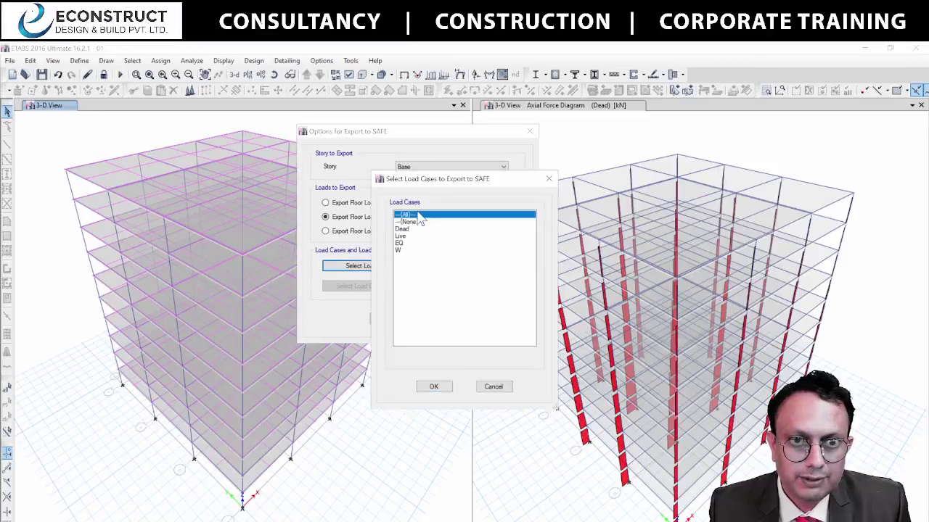
pyautogui.click(433, 386)
pyautogui.click(389, 318)
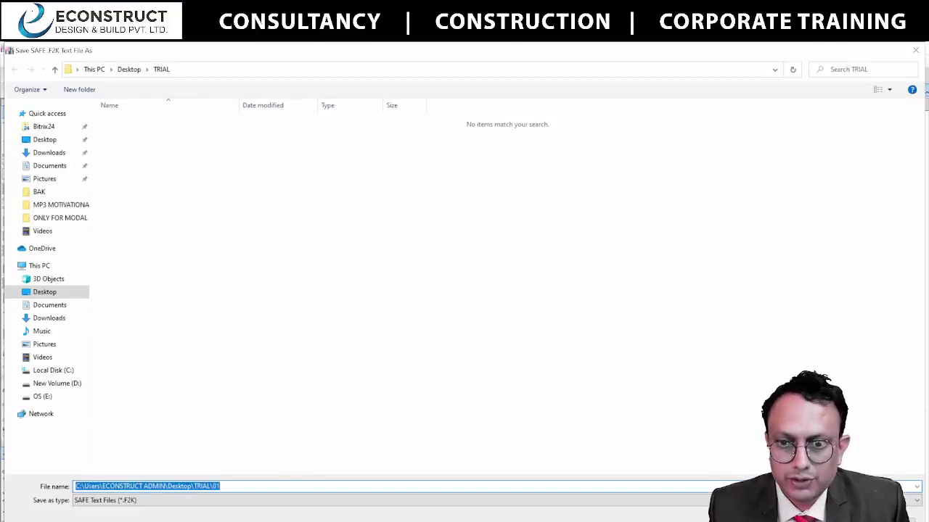
# Copy the TRIAL folder's path and save the SAFE text file there as 01.
pyautogui.click(174, 69)
pyautogui.rightClick(172, 69)
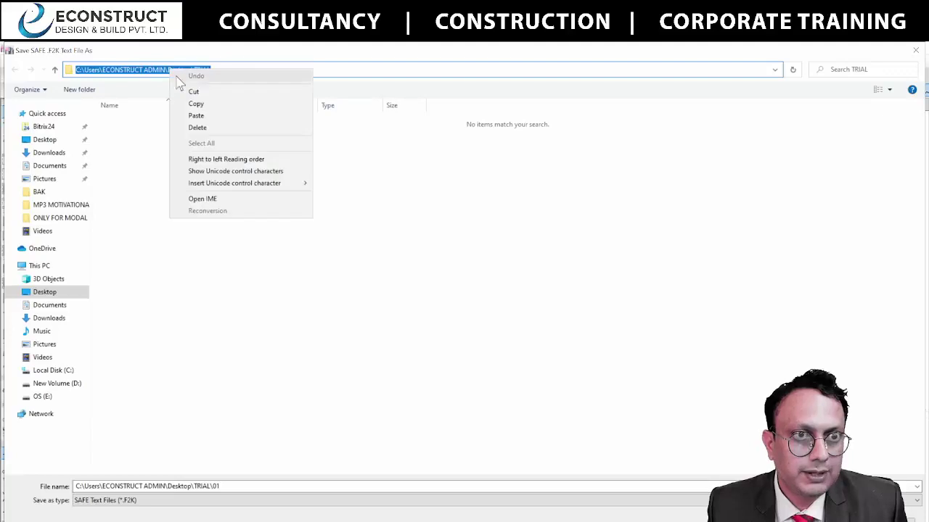
pyautogui.click(190, 103)
pyautogui.press('Return')
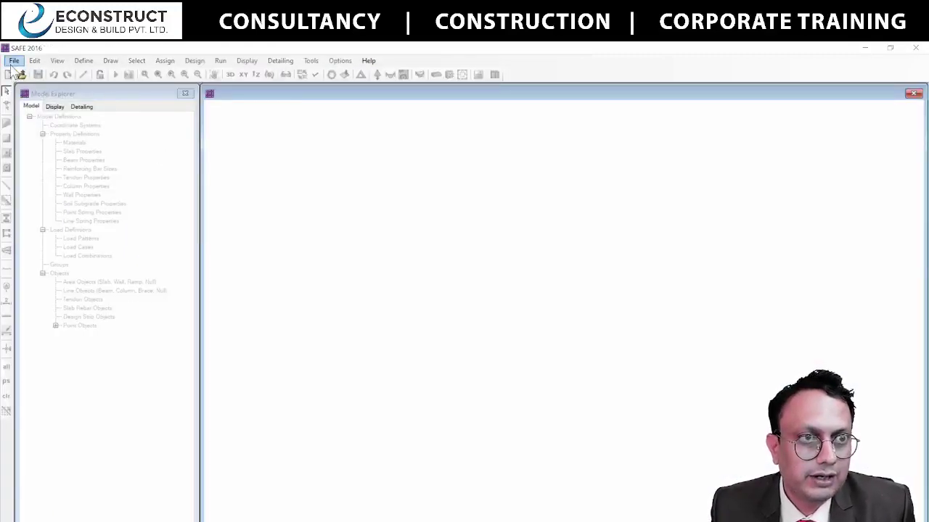
# In SAFE 2016, import the exported text file 01.F2K from the TRIAL folder using the copied folder path.
pyautogui.click(14, 60)
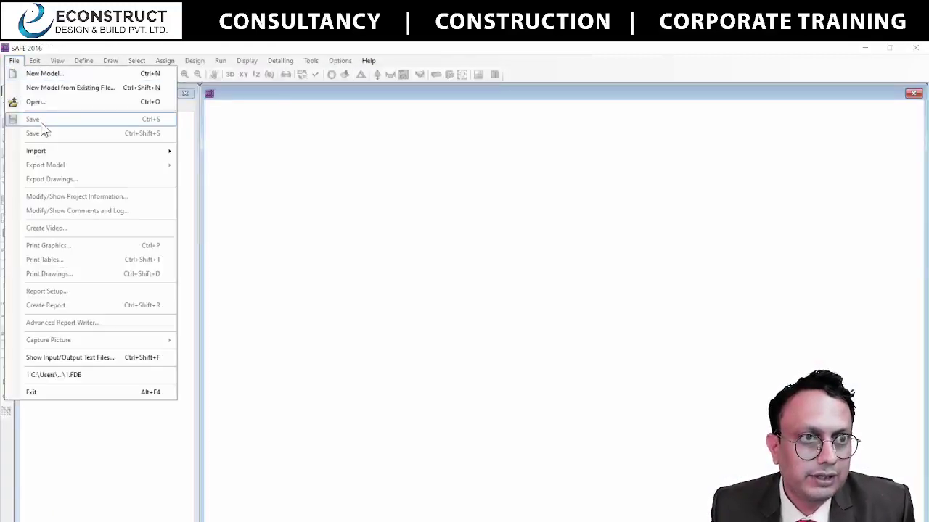
pyautogui.moveTo(51, 150)
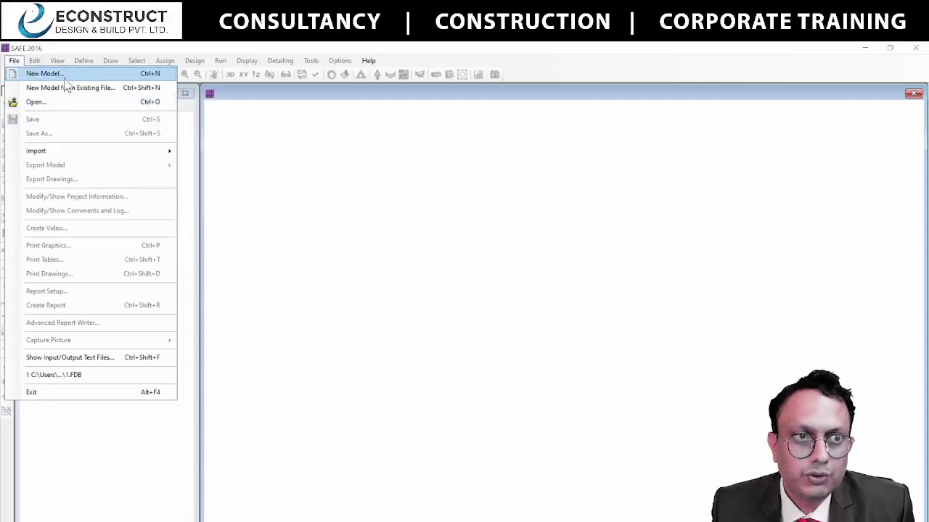
pyautogui.click(210, 150)
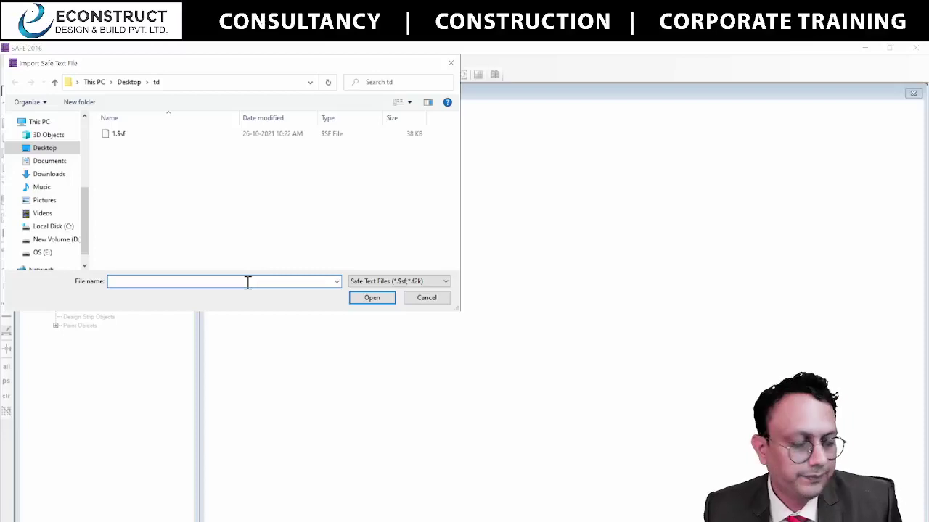
pyautogui.hotkey('ctrl', 'v')
pyautogui.click(356, 299)
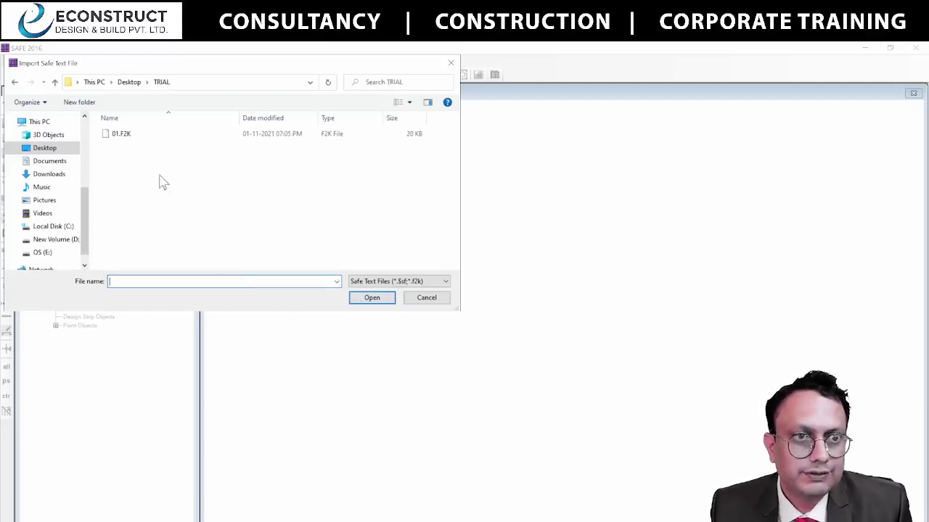
pyautogui.doubleClick(124, 135)
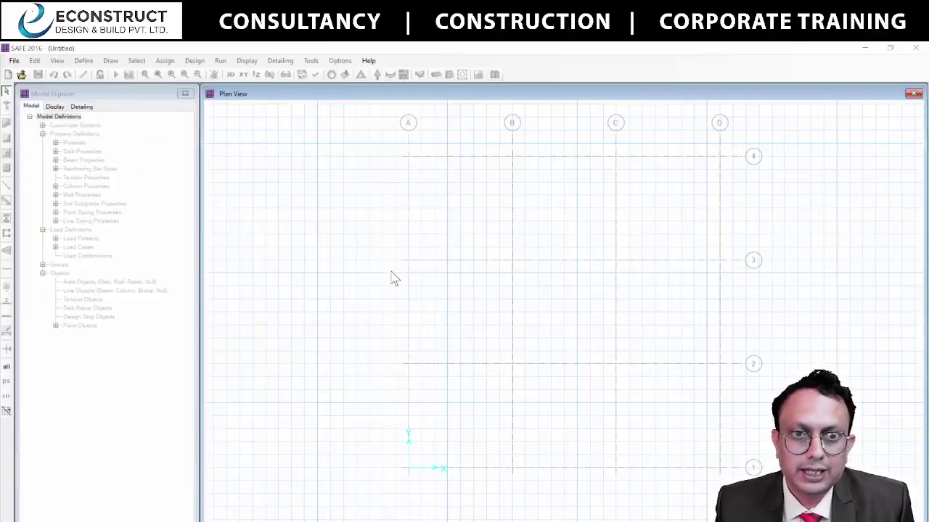
pyautogui.scroll(4, 518, 332)
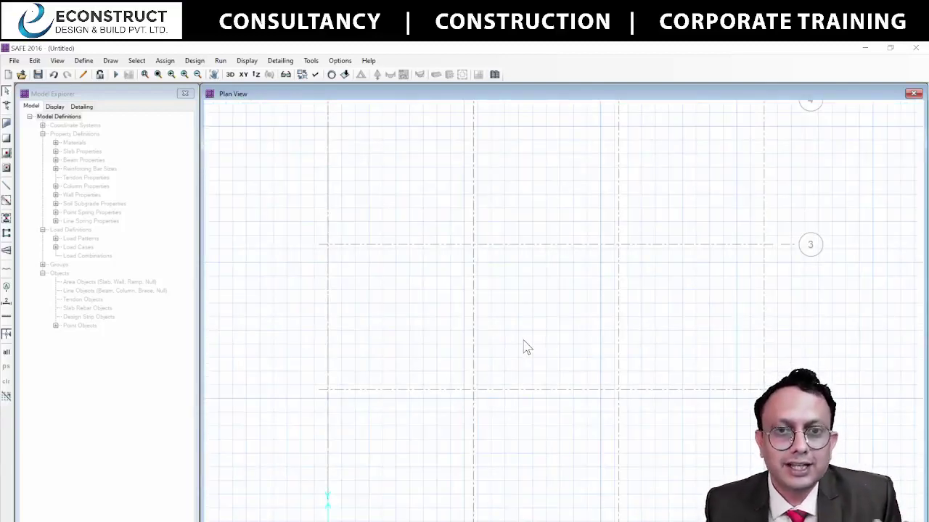
pyautogui.scroll(-2, 509, 369)
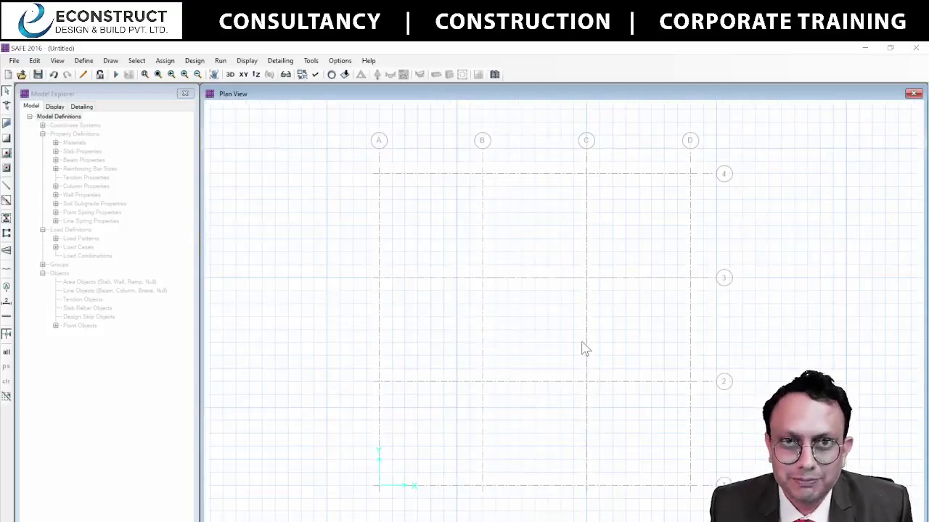
# Display the point loads of the Dead_ABOVE load pattern and view them in 3D.
pyautogui.click(345, 74)
pyautogui.moveTo(426, 177); pyautogui.dragTo(178, 135)
pyautogui.click(217, 166)
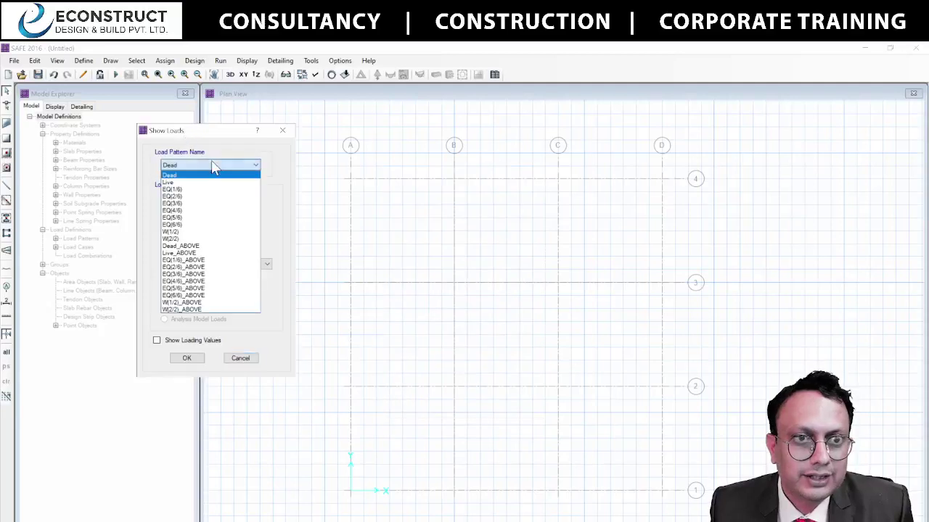
pyautogui.click(203, 246)
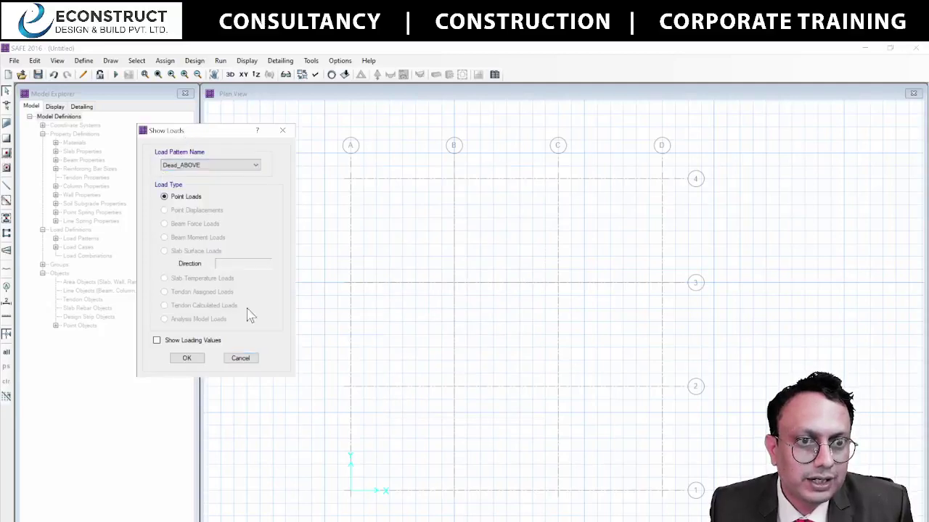
pyautogui.click(190, 358)
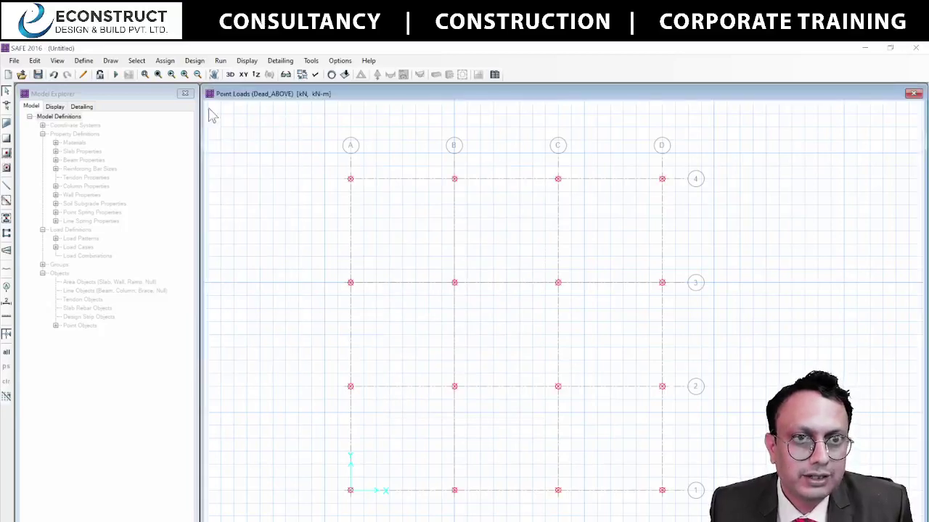
pyautogui.click(230, 75)
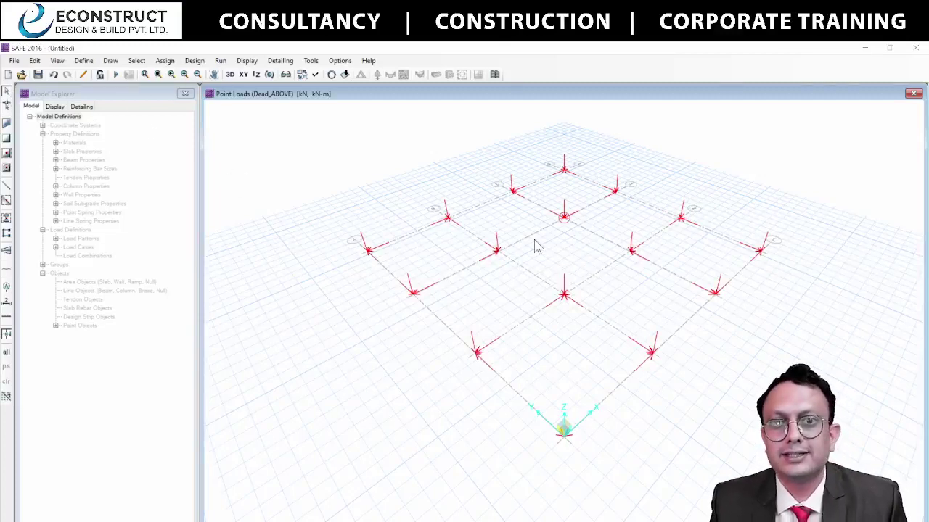
# Examine the imported point loads of every load pattern at one interior column point, and close its information without changes.
pyautogui.rightClick(498, 261)
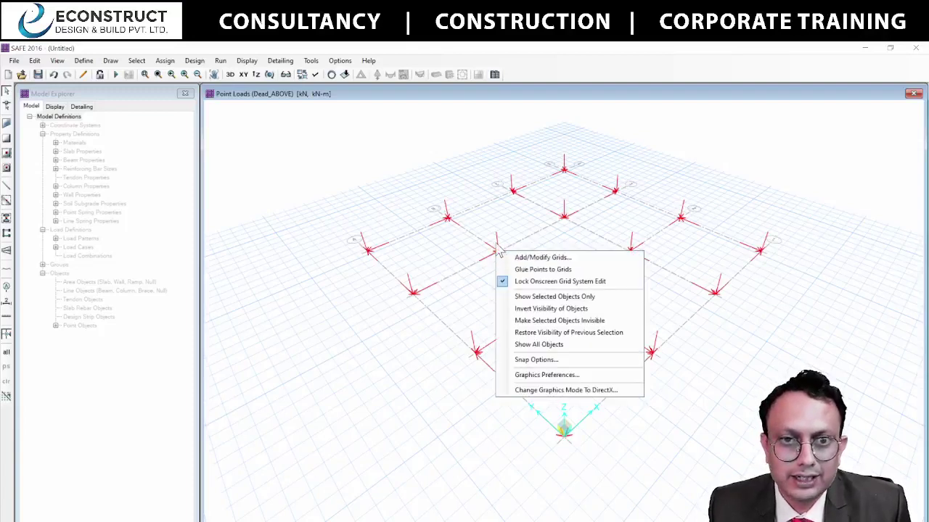
pyautogui.click(481, 244)
pyautogui.rightClick(499, 261)
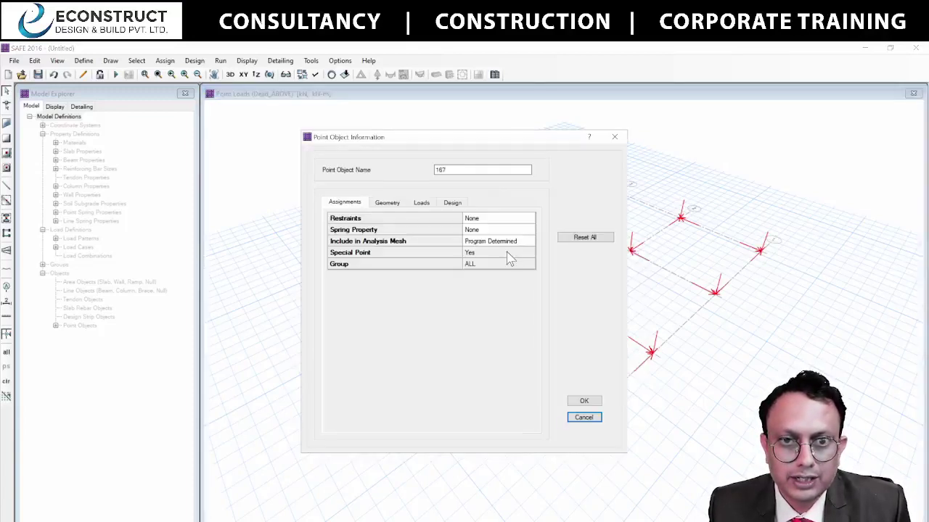
pyautogui.click(422, 203)
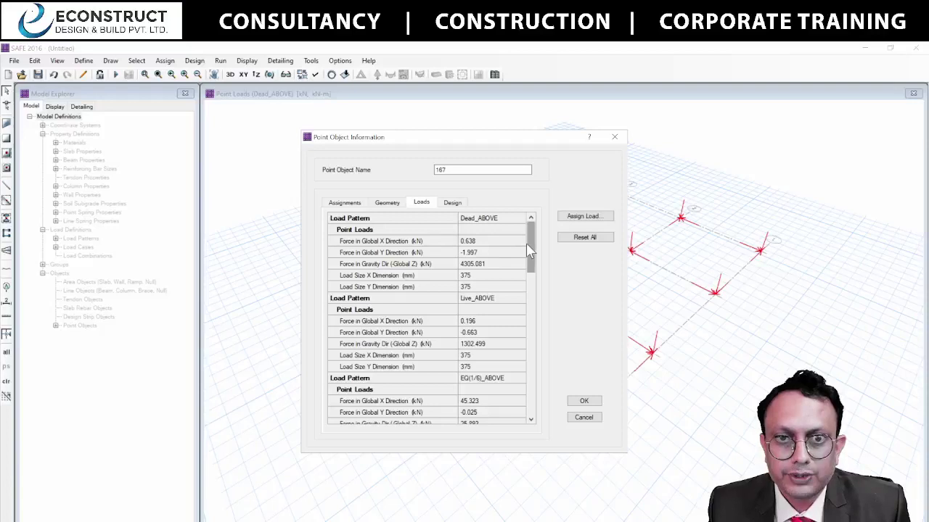
pyautogui.moveTo(531, 251); pyautogui.dragTo(546, 356)
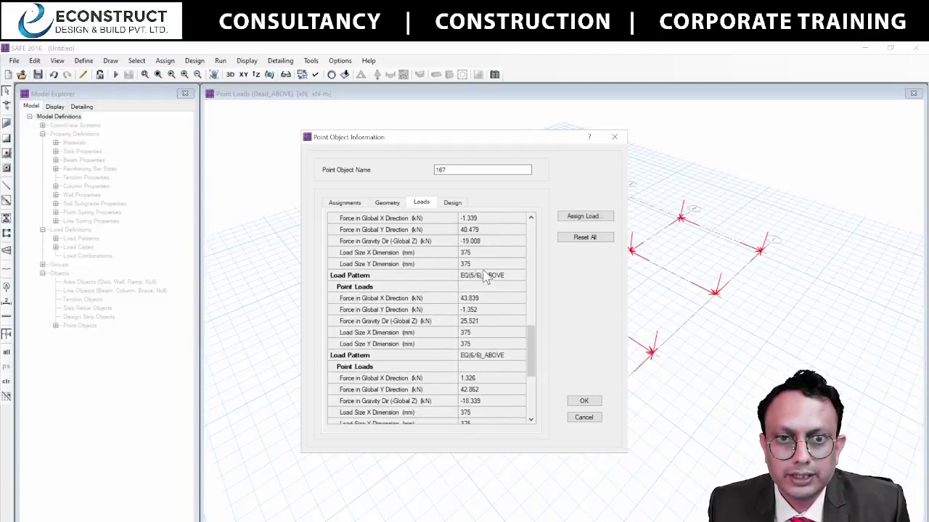
pyautogui.scroll(-2, 504, 347)
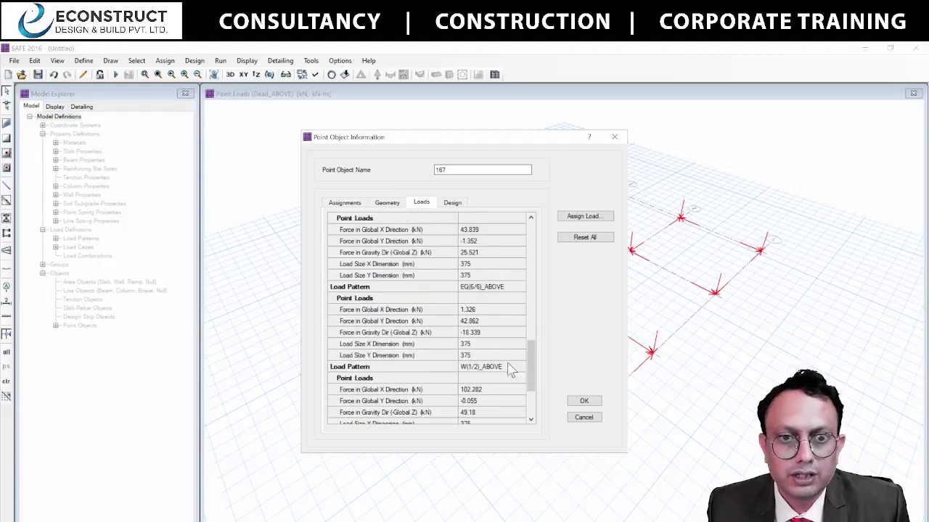
pyautogui.scroll(-3, 504, 375)
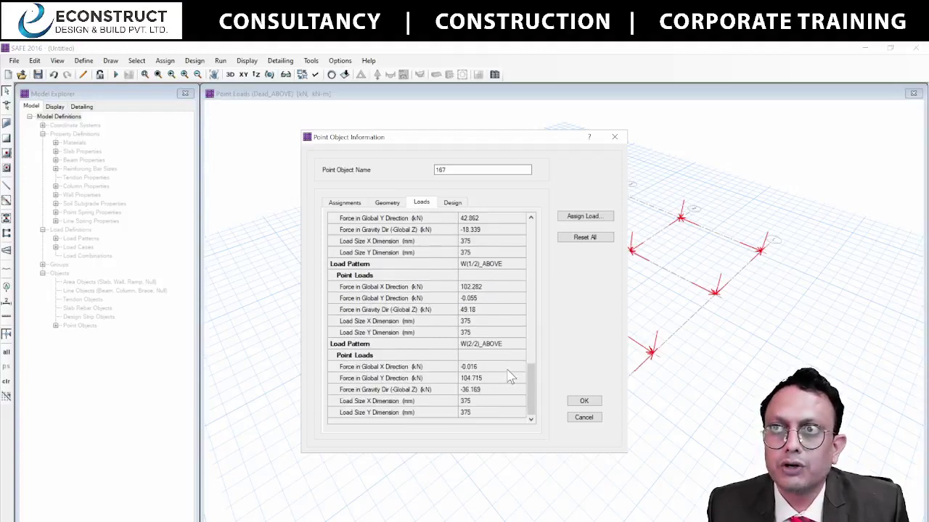
pyautogui.scroll(15, 498, 367)
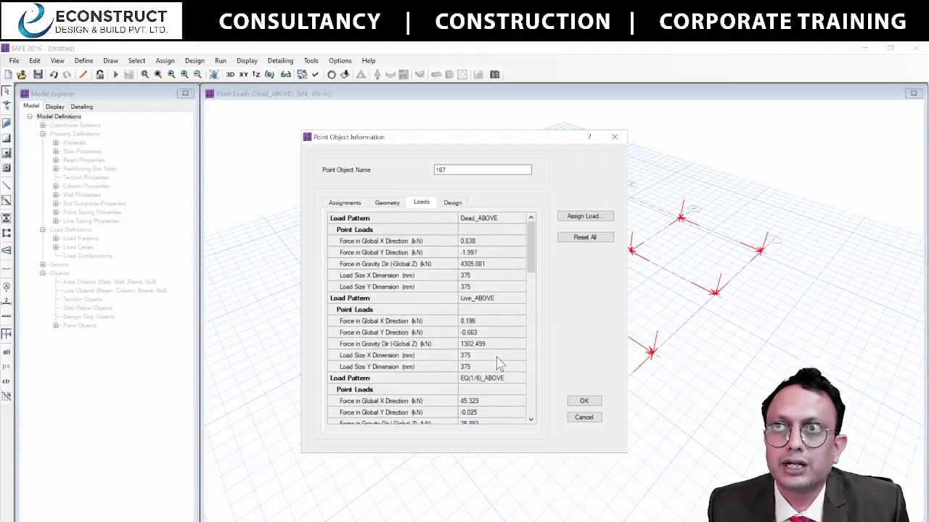
pyautogui.click(584, 418)
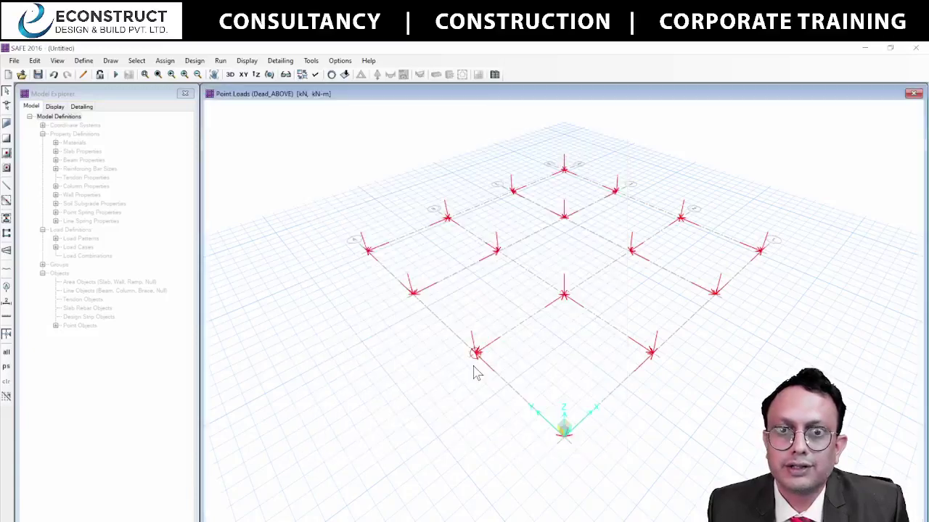
# In plan view, draw a rectangular SLAB1 slab from grid intersection A4 to D1.
pyautogui.click(243, 75)
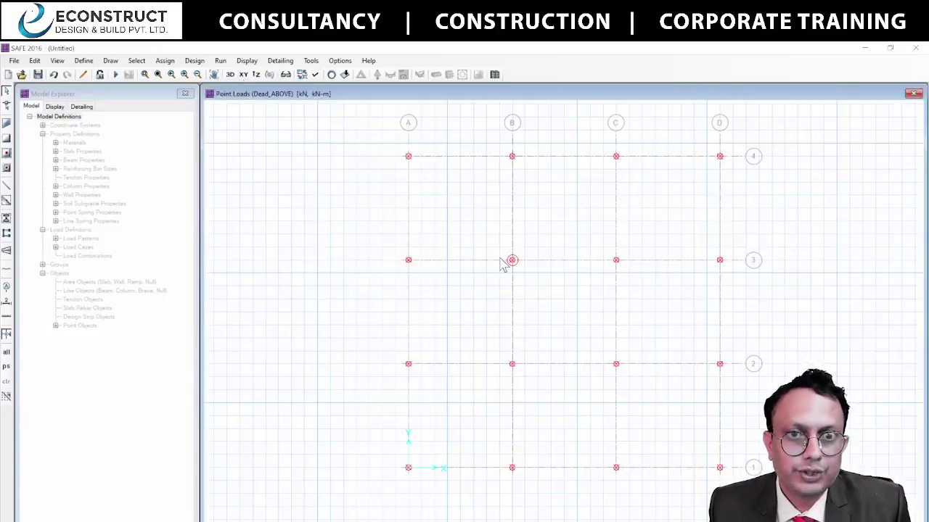
pyautogui.moveTo(373, 262); pyautogui.dragTo(340, 278, button='middle')
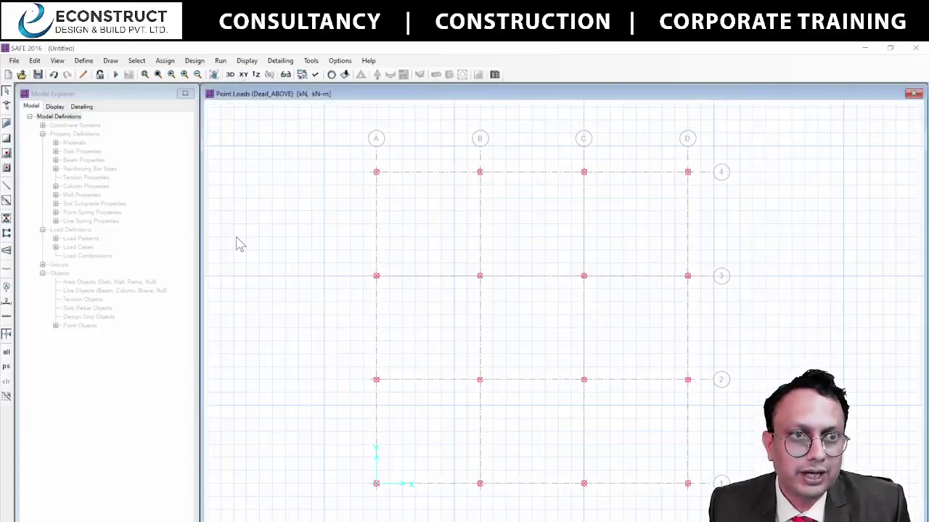
pyautogui.click(7, 139)
pyautogui.click(375, 171)
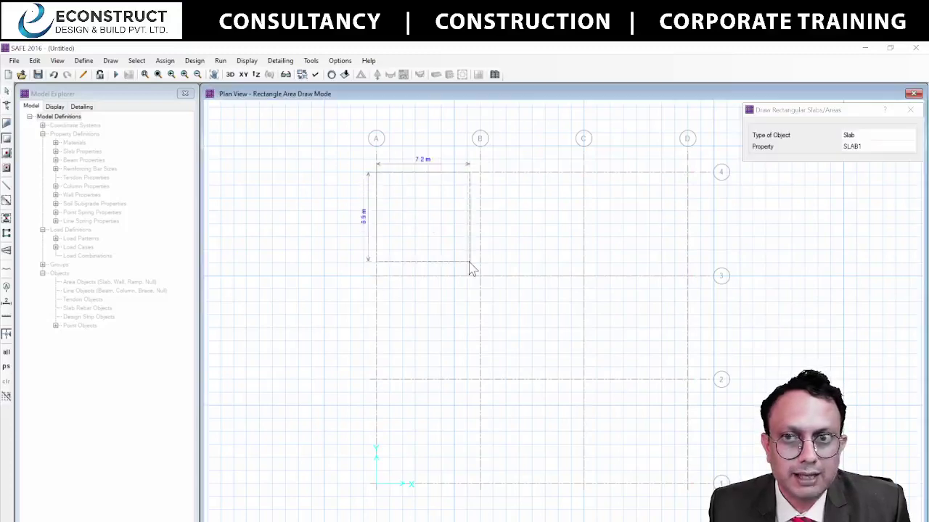
pyautogui.click(687, 482)
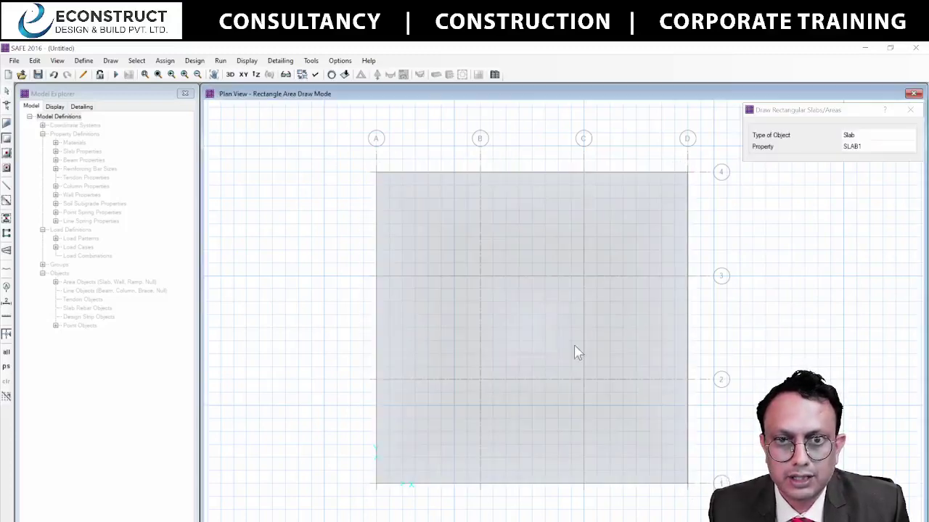
pyautogui.press('Escape')
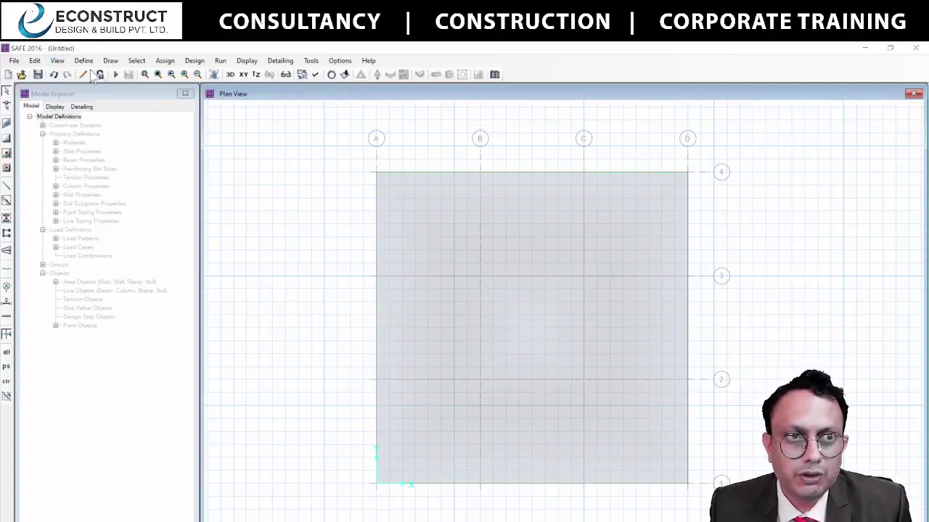
# Show the Dead_ABOVE point loads over the slab in plan.
pyautogui.click(40, 63)
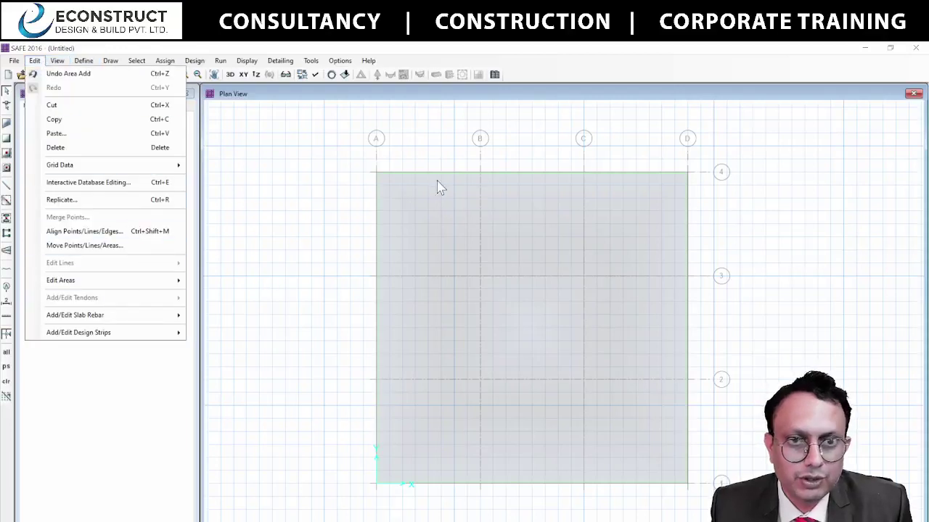
pyautogui.click(346, 75)
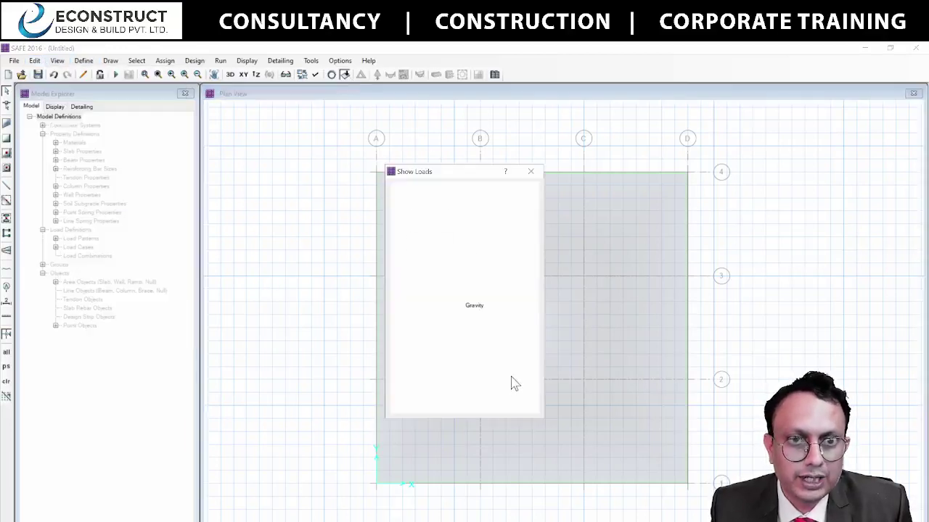
pyautogui.click(435, 399)
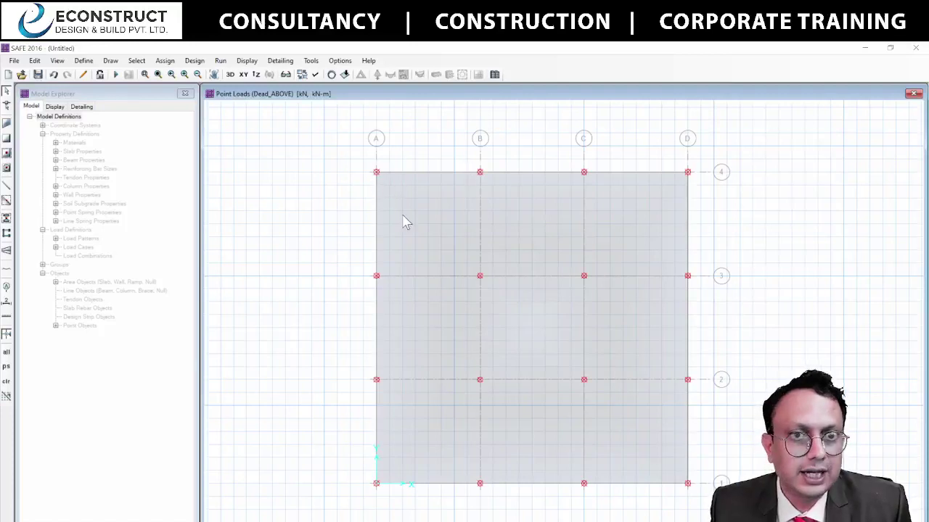
# Select the slab and expand its area outward past the perimeter grid lines with an offset in mm.
pyautogui.click(34, 60)
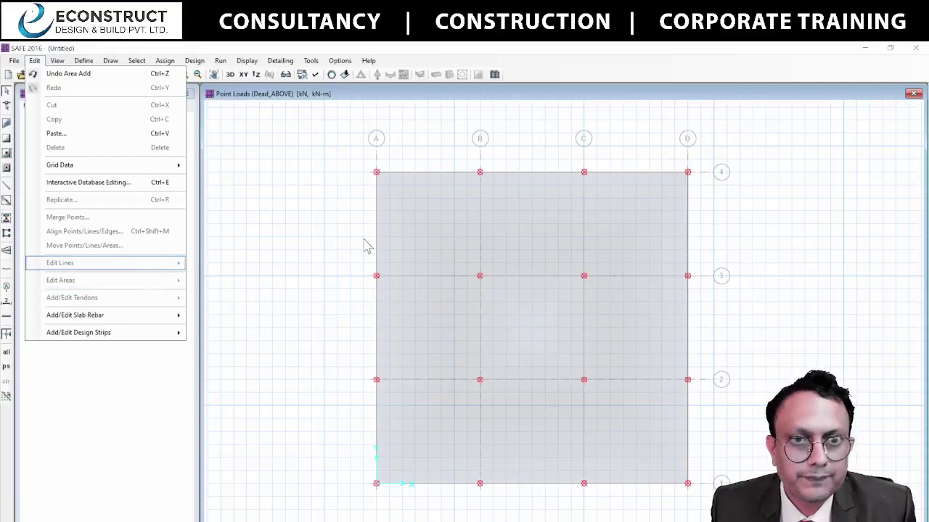
pyautogui.click(430, 218)
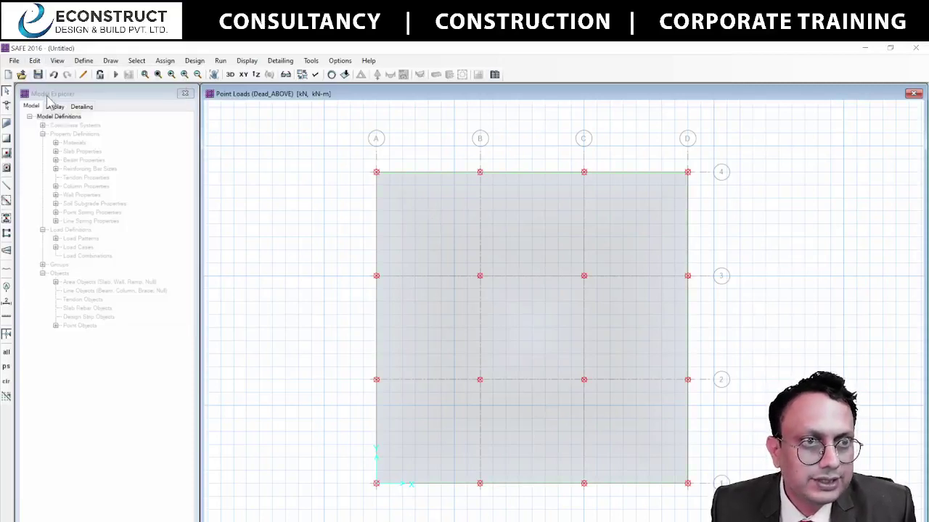
pyautogui.click(34, 61)
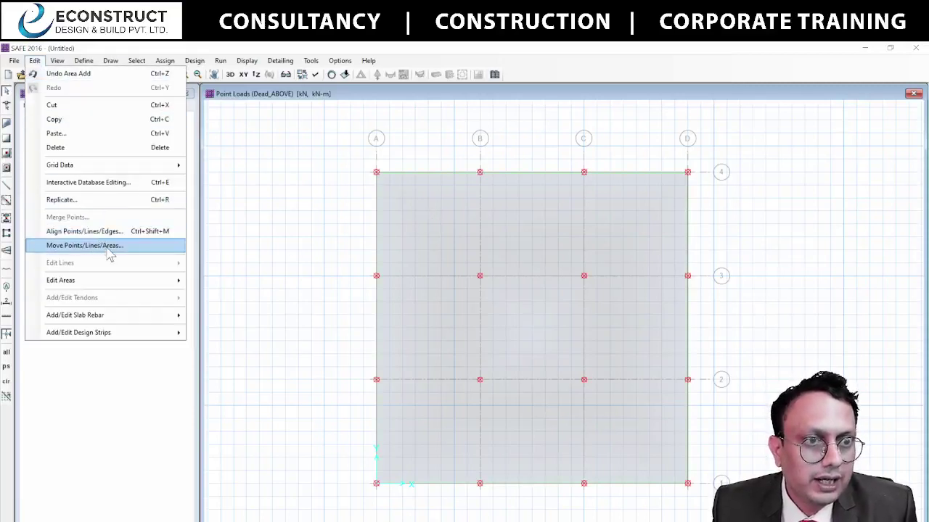
pyautogui.moveTo(127, 284)
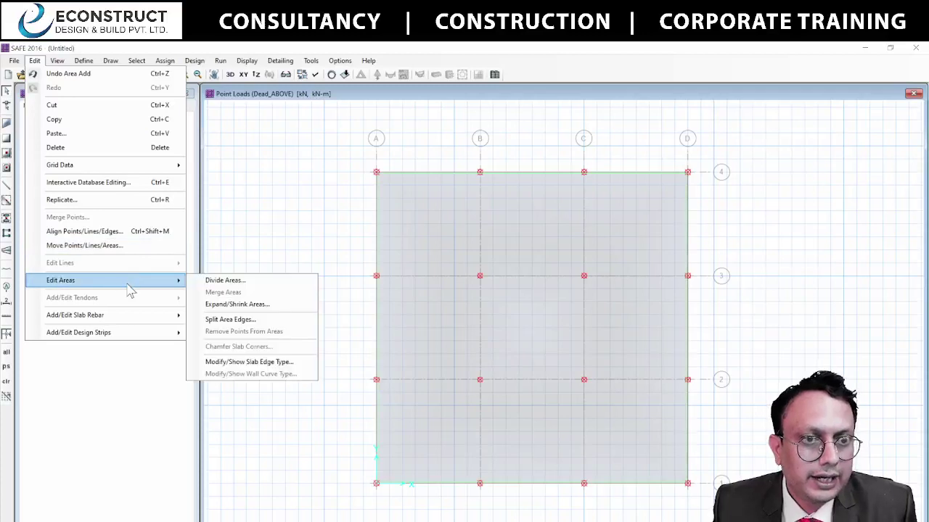
pyautogui.click(247, 305)
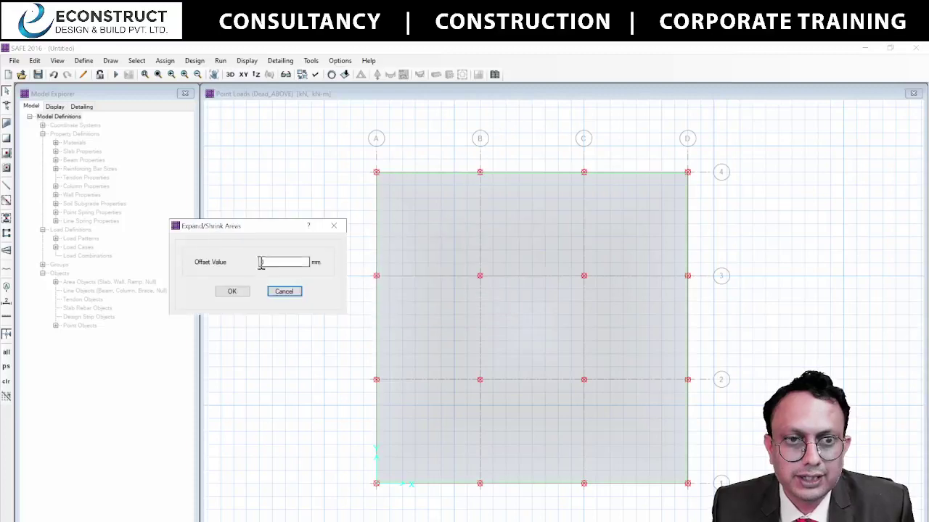
pyautogui.doubleClick(283, 263)
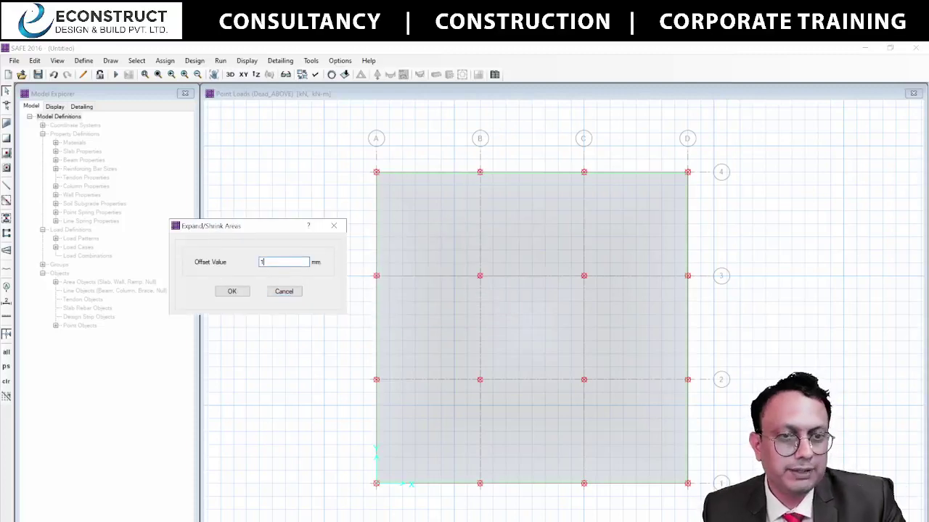
pyautogui.click(243, 294)
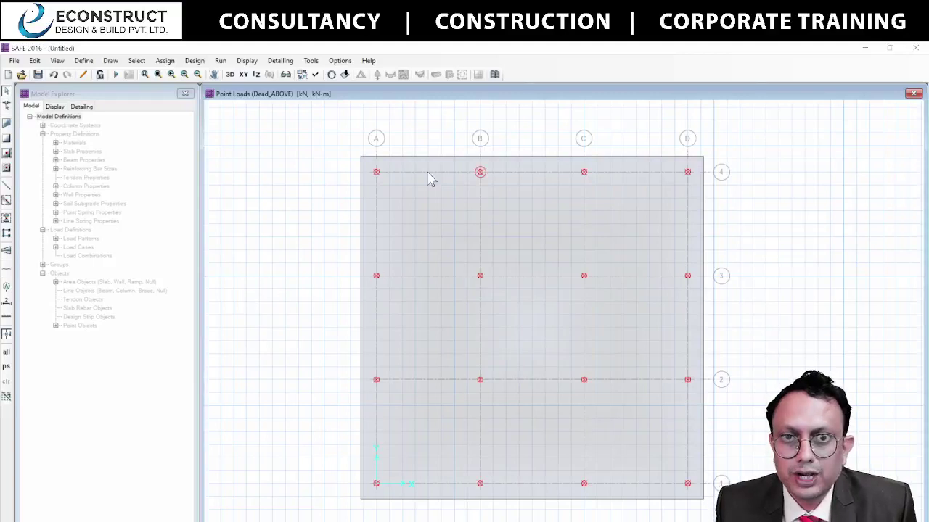
# Open the soil subgrade assignment for the selected slab, and review the SOIL1 property data including its subgrade modulus.
pyautogui.scroll(2, 479, 174)
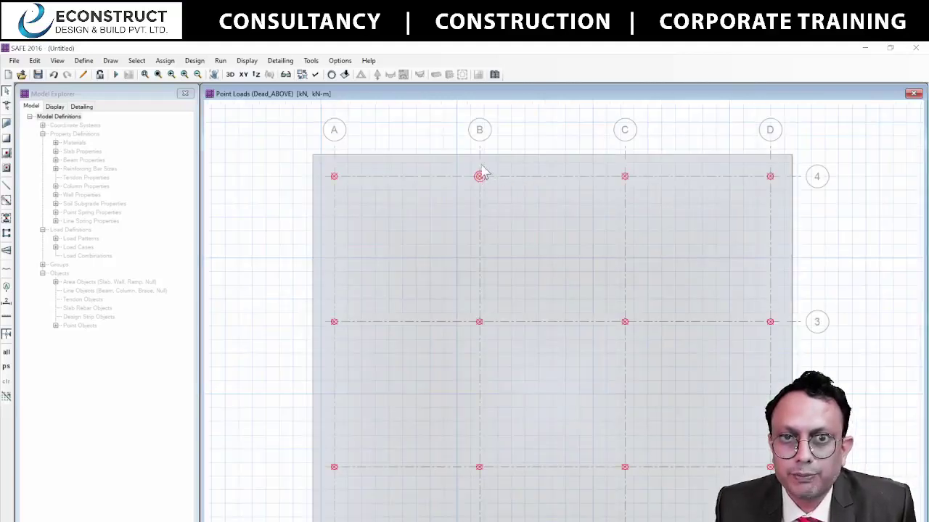
pyautogui.scroll(-2, 392, 251)
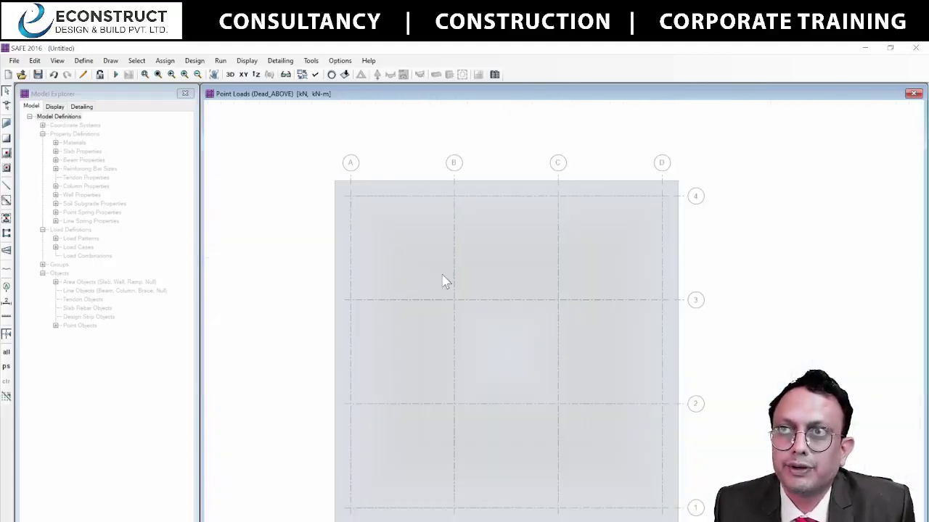
pyautogui.moveTo(437, 275); pyautogui.dragTo(352, 248, button='middle')
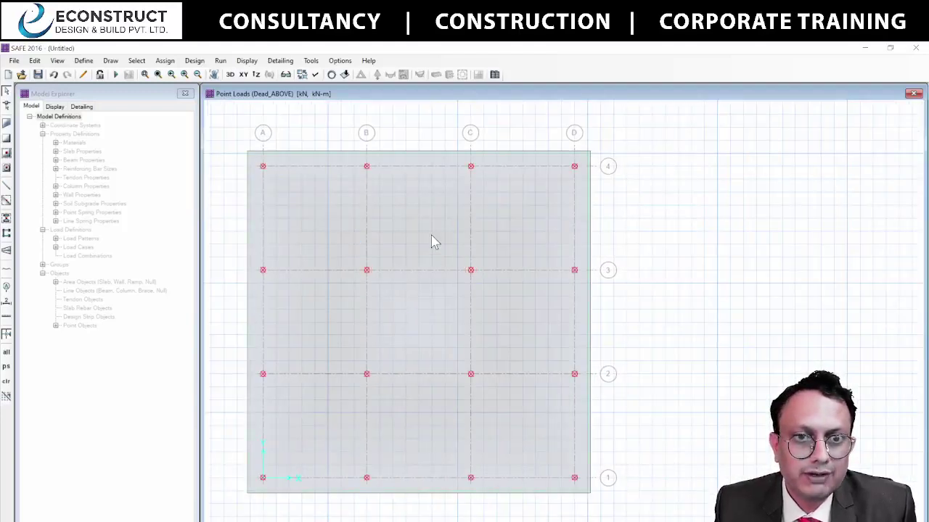
pyautogui.click(158, 63)
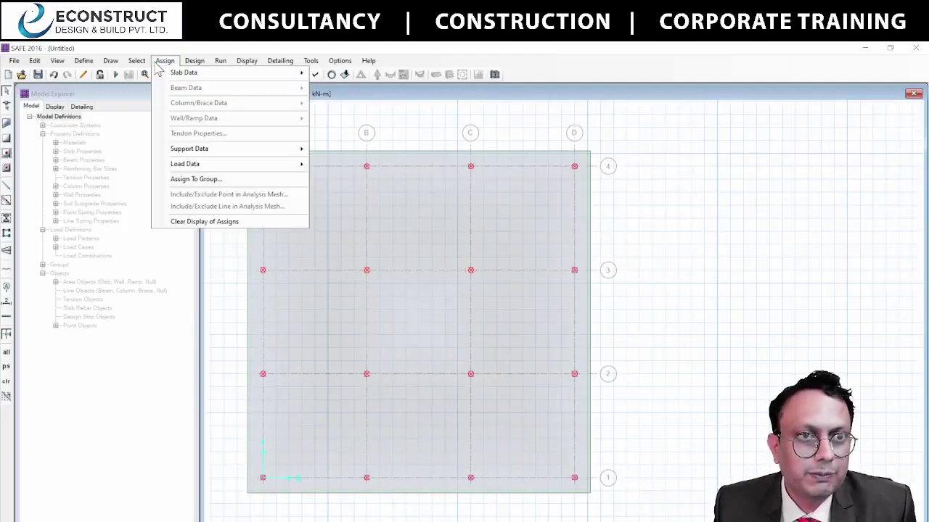
pyautogui.click(185, 163)
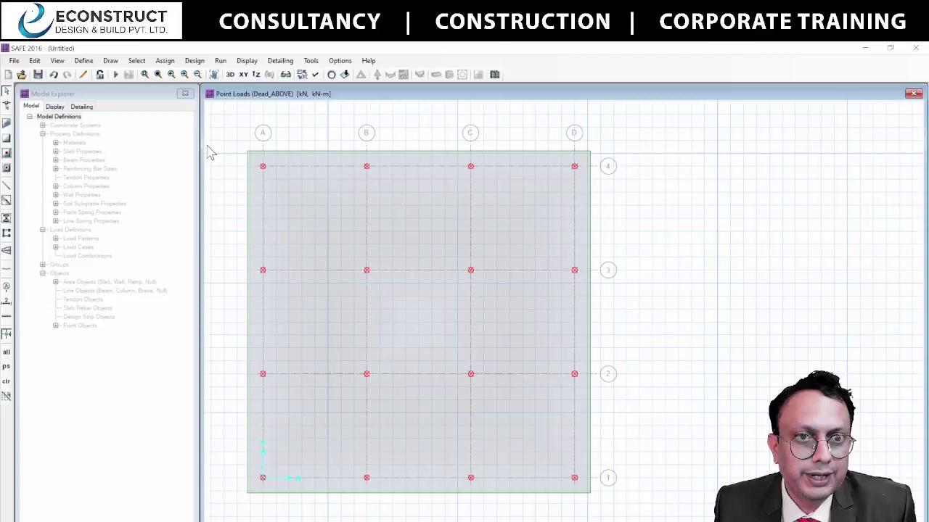
pyautogui.click(164, 60)
pyautogui.moveTo(187, 148)
pyautogui.click(384, 148)
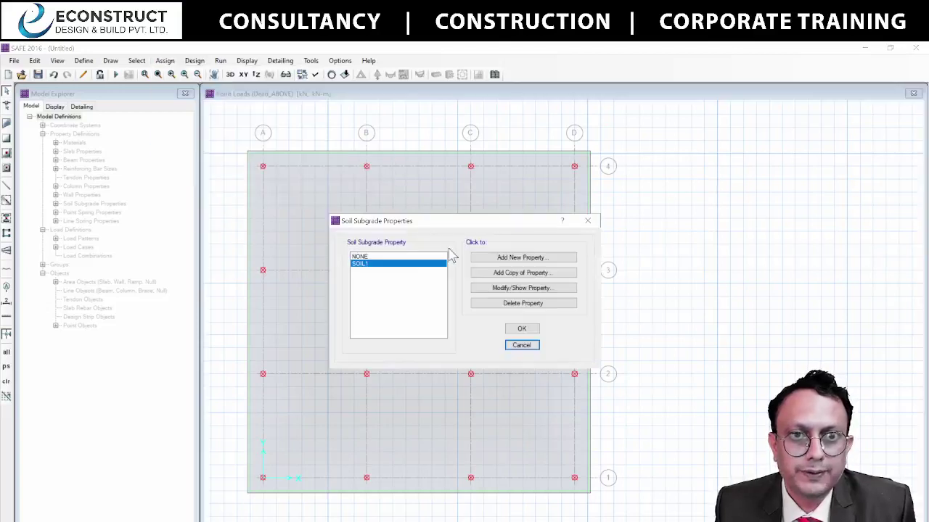
pyautogui.moveTo(454, 222); pyautogui.dragTo(317, 139)
pyautogui.click(386, 204)
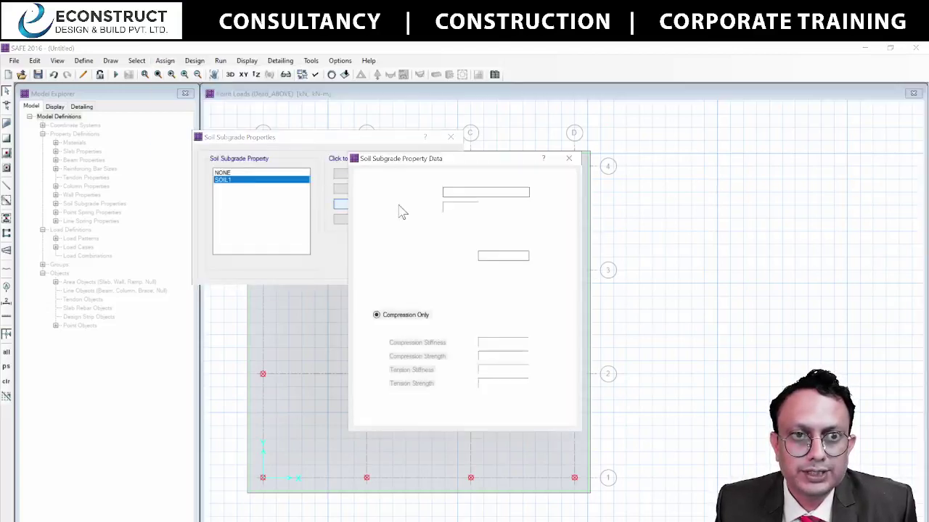
pyautogui.moveTo(512, 257); pyautogui.dragTo(461, 255)
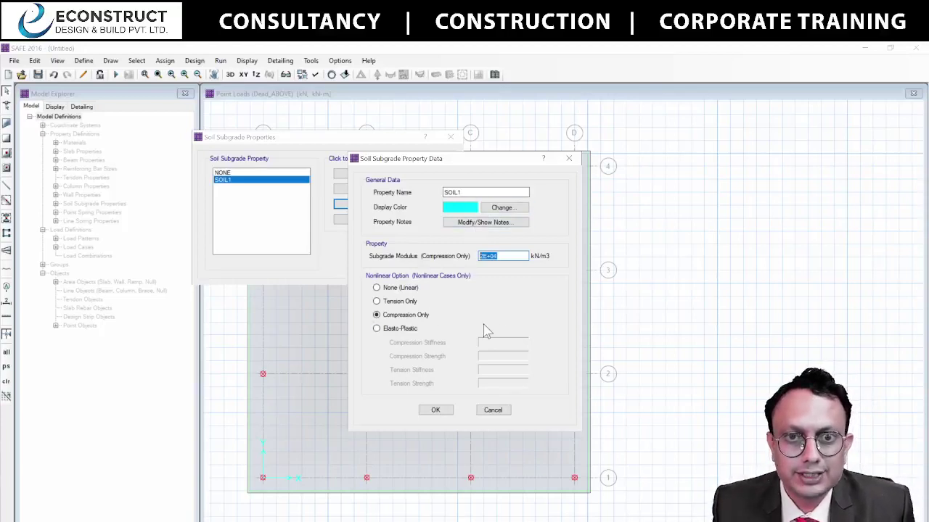
pyautogui.click(435, 410)
# Check the SOIL1 subgrade modulus again without changing it, and assign SOIL1 to the raft slab.
pyautogui.click(390, 204)
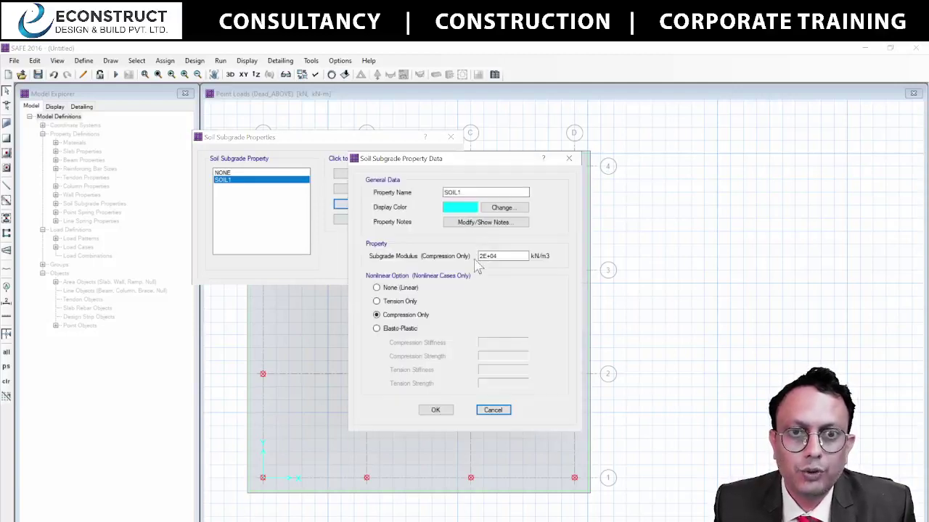
pyautogui.doubleClick(508, 257)
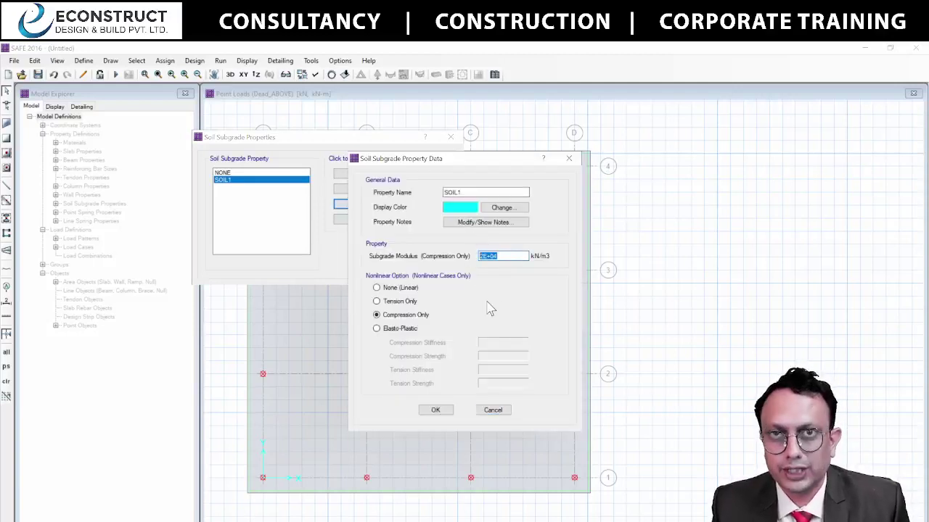
pyautogui.click(435, 410)
pyautogui.click(383, 246)
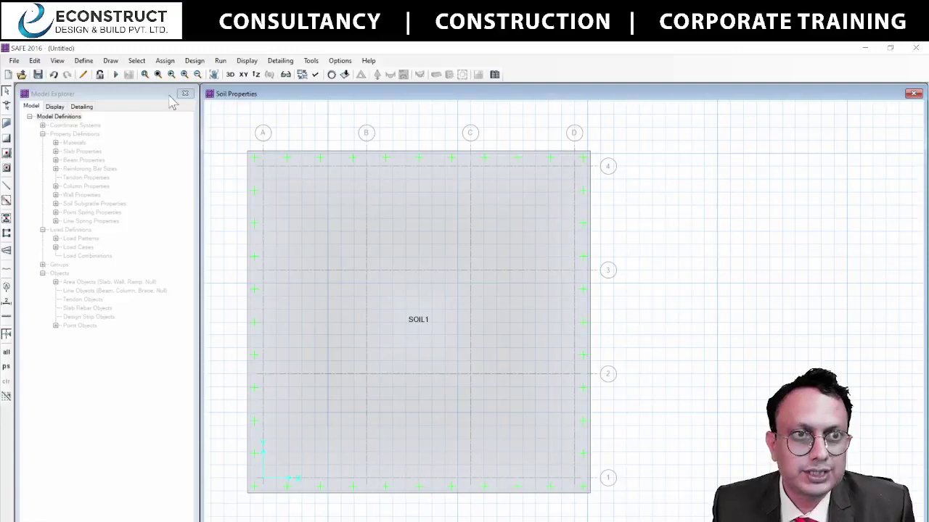
# Set the SLAB1 slab property to type Mat with a thickness of 800 mm, keeping the CSAC30 material.
pyautogui.click(56, 151)
pyautogui.doubleClick(82, 160)
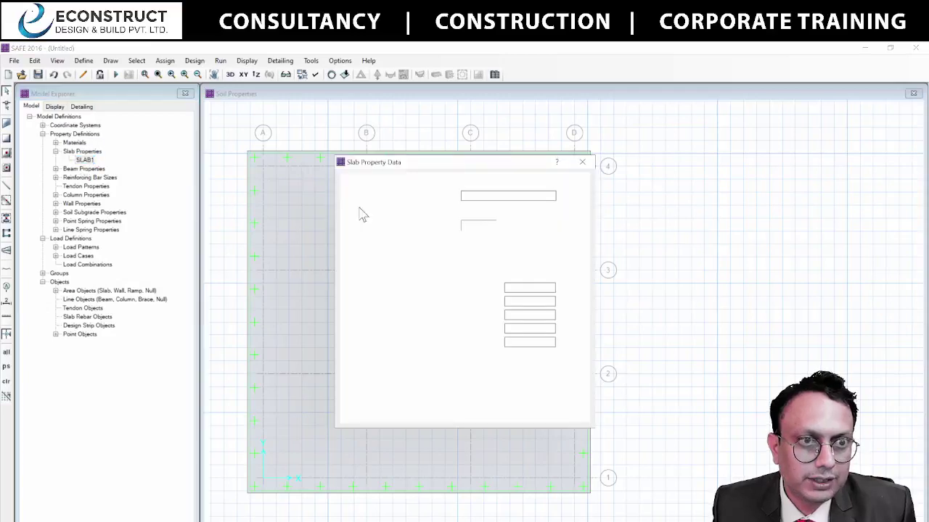
pyautogui.click(512, 211)
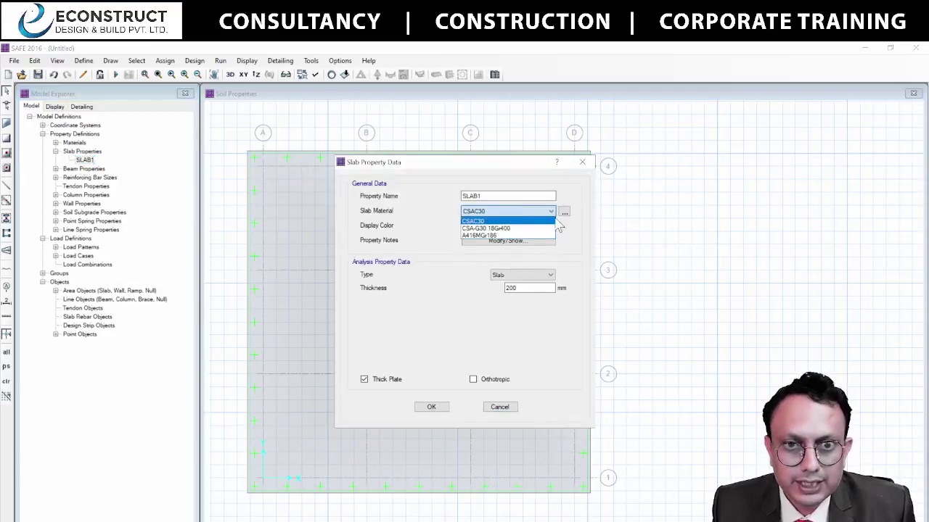
pyautogui.click(579, 230)
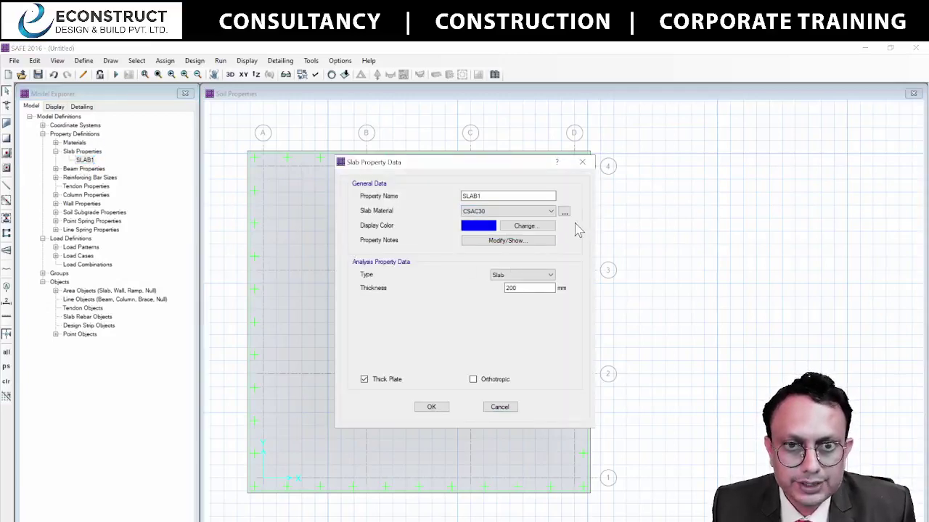
pyautogui.doubleClick(529, 288)
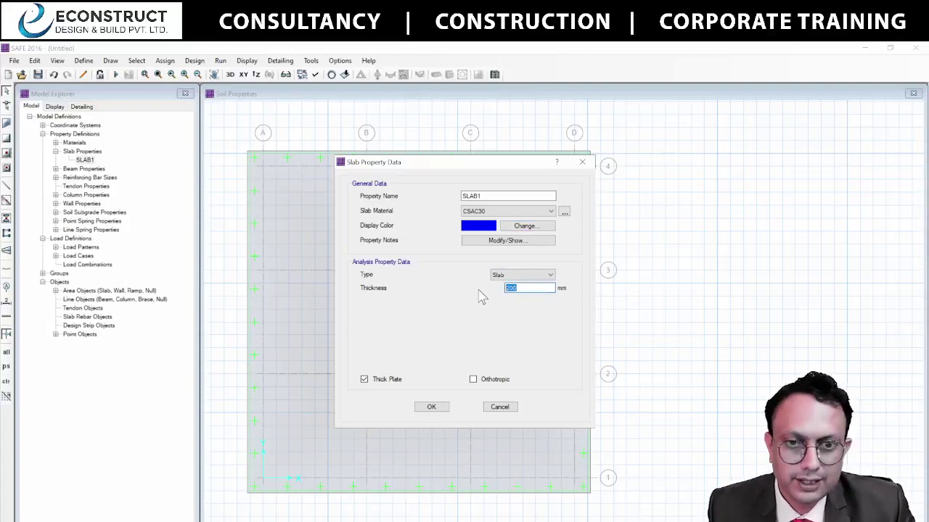
pyautogui.write('800')
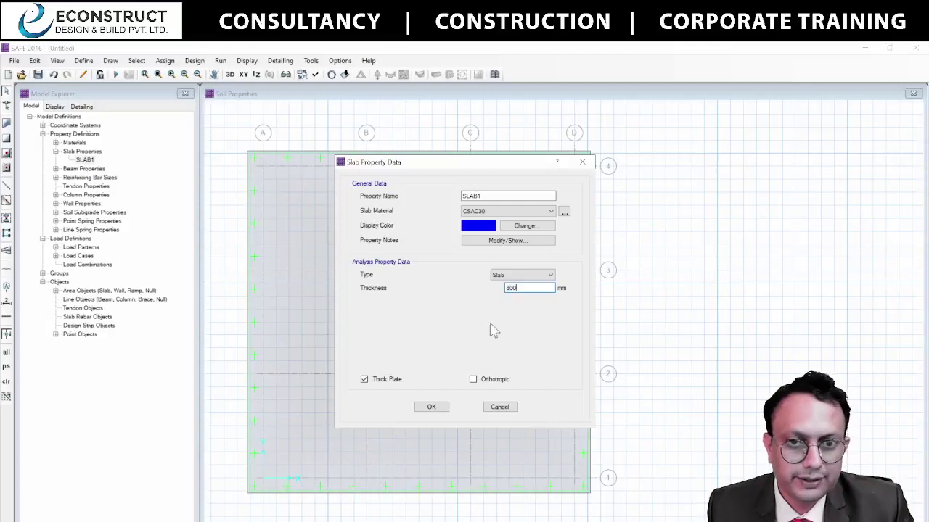
pyautogui.click(528, 277)
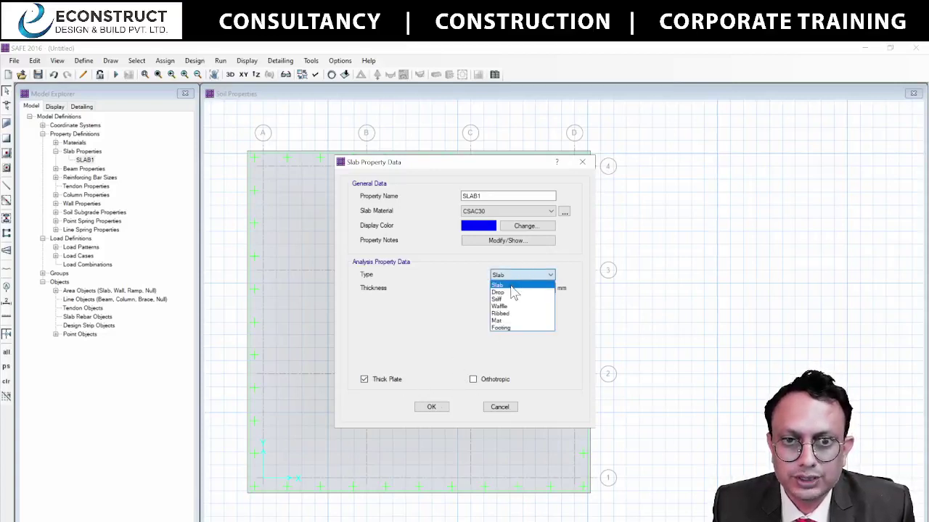
pyautogui.click(513, 322)
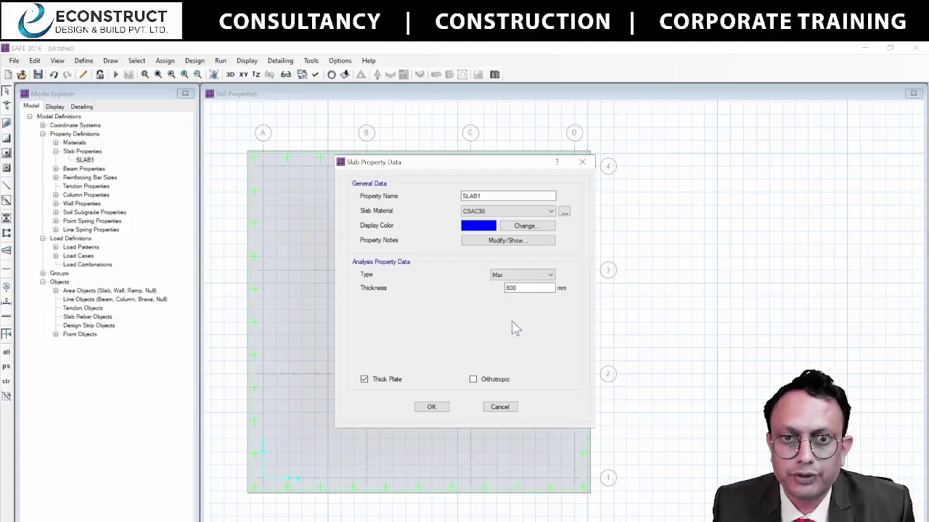
pyautogui.click(431, 407)
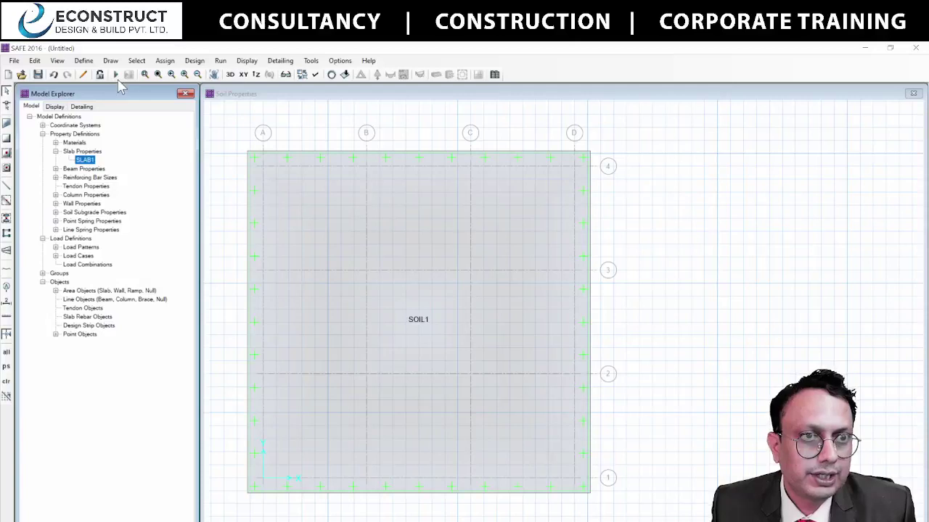
# Save the model as 02 in the TRIAL folder on the Desktop and run the analysis.
pyautogui.hotkey('ctrl', 's')
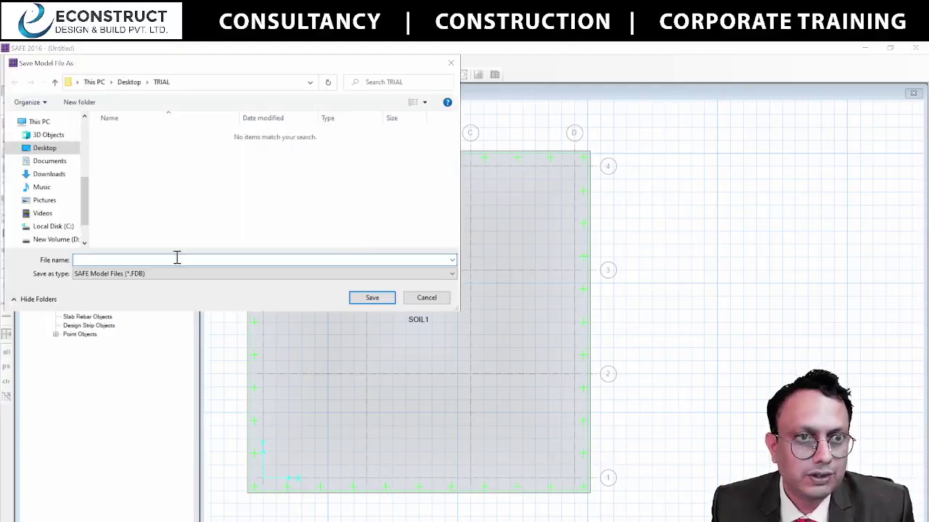
pyautogui.write('02')
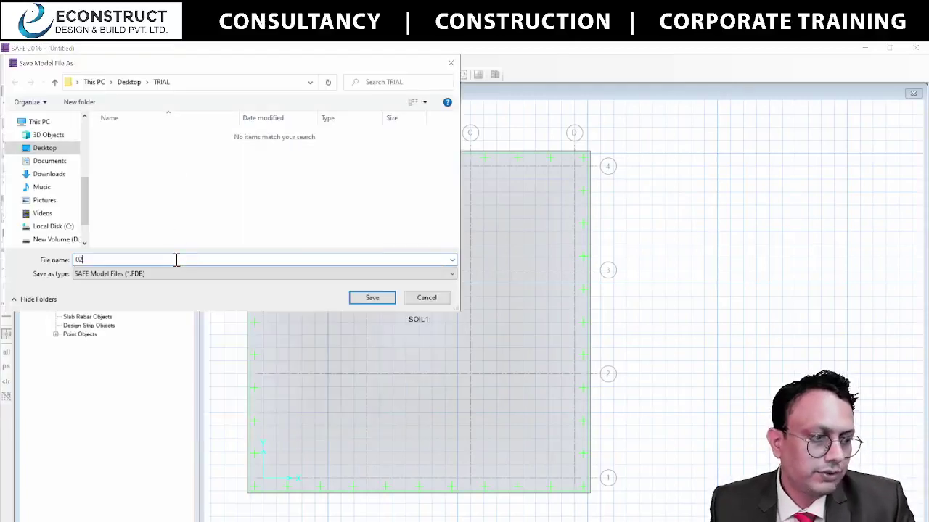
pyautogui.press('Return')
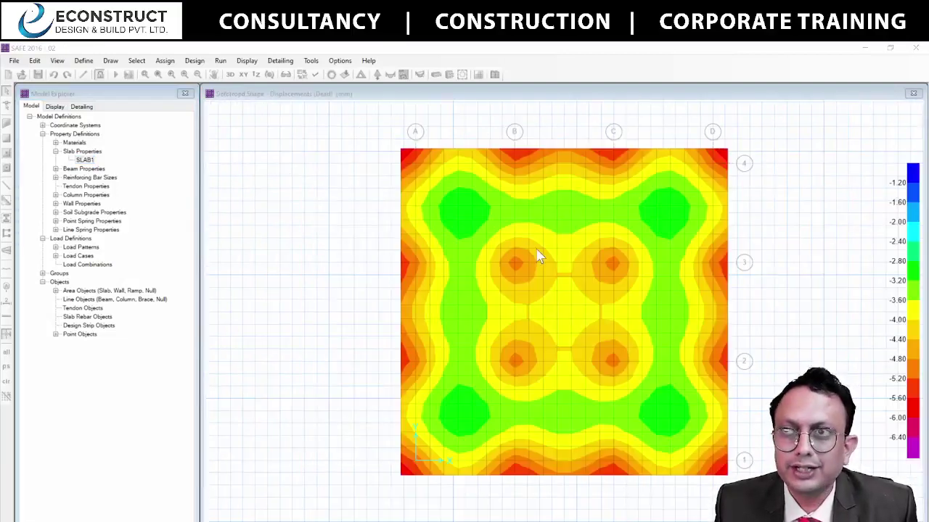
# Display the soil pressure contours of the Dead load case on the deformed shape, keeping the diagram clear of the dialog.
pyautogui.moveTo(535, 242); pyautogui.dragTo(417, 218, button='middle')
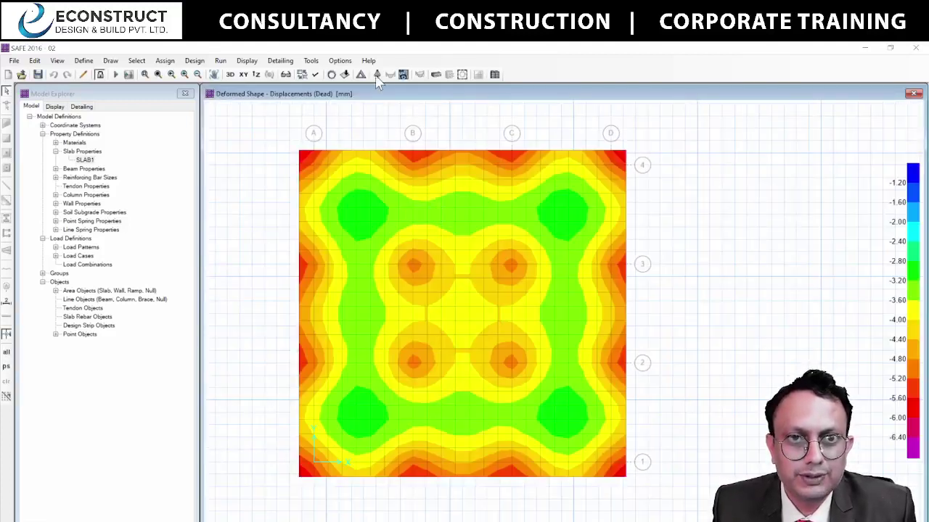
pyautogui.click(247, 61)
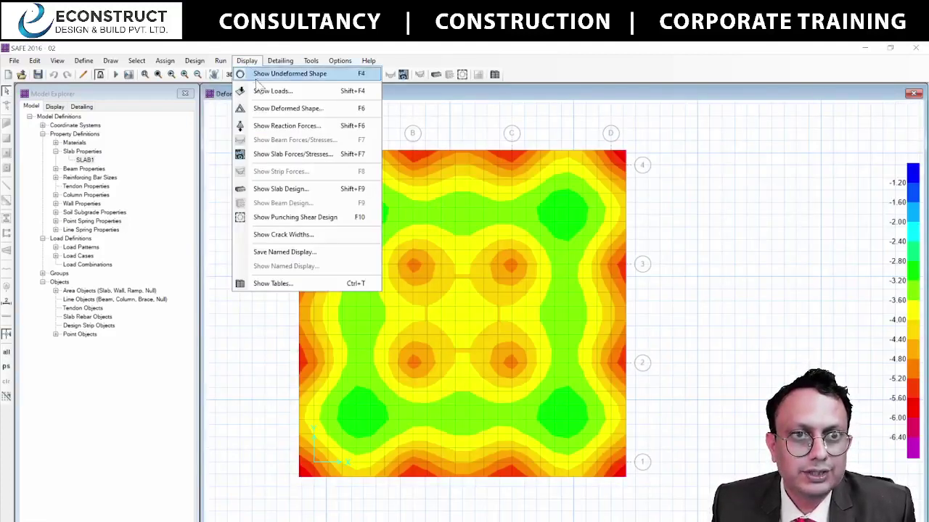
pyautogui.click(298, 127)
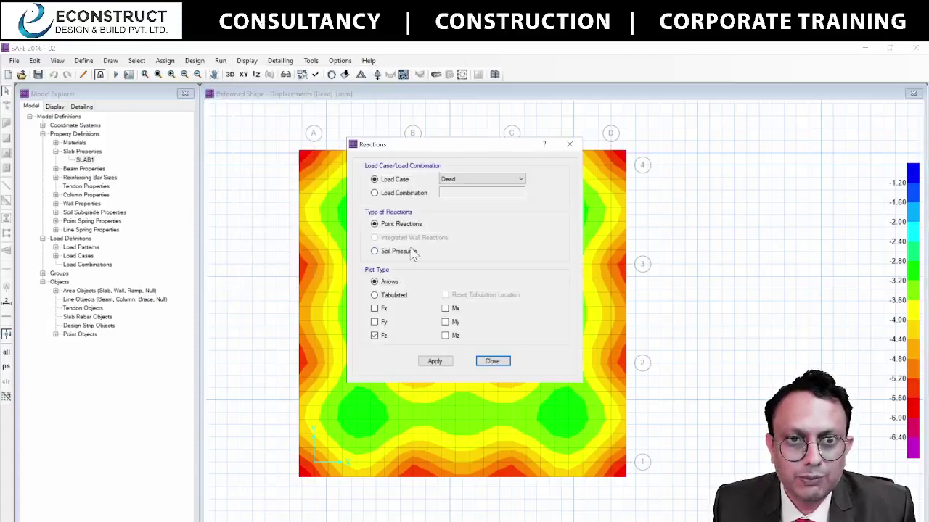
pyautogui.click(395, 251)
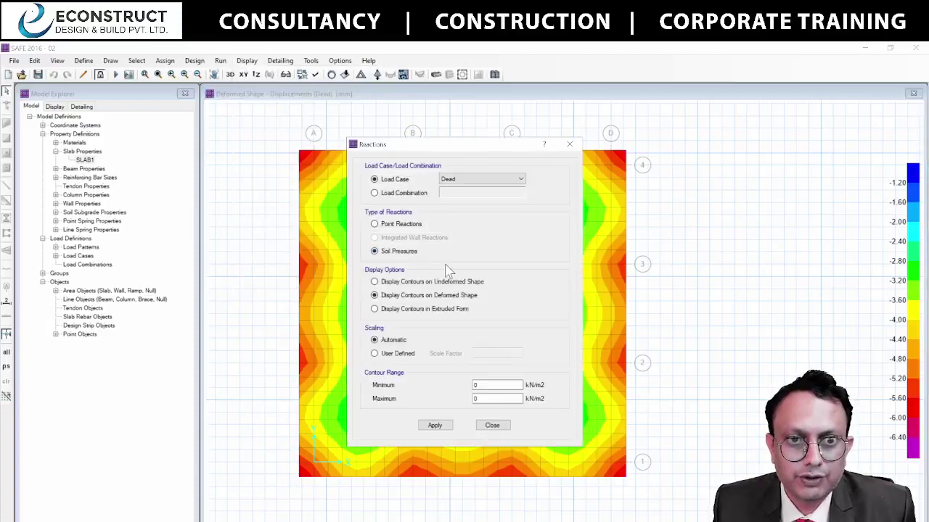
pyautogui.click(436, 425)
pyautogui.moveTo(508, 143); pyautogui.dragTo(232, 125)
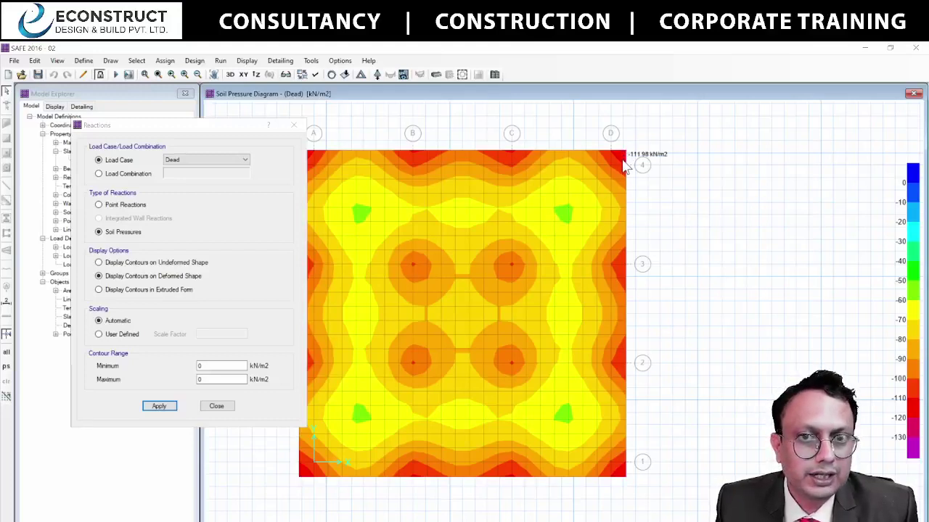
# Redisplay the Dead soil pressure contours on the undeformed shape.
pyautogui.scroll(2, 622, 161)
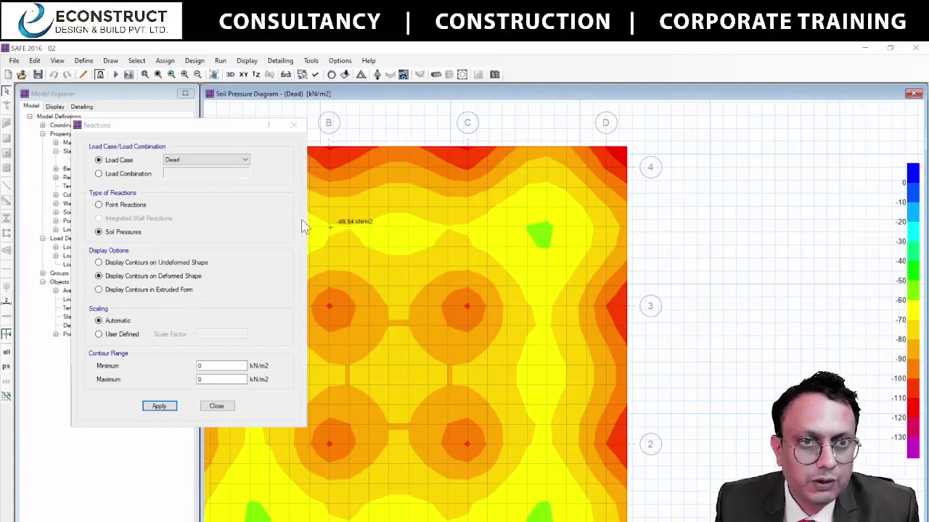
pyautogui.click(161, 262)
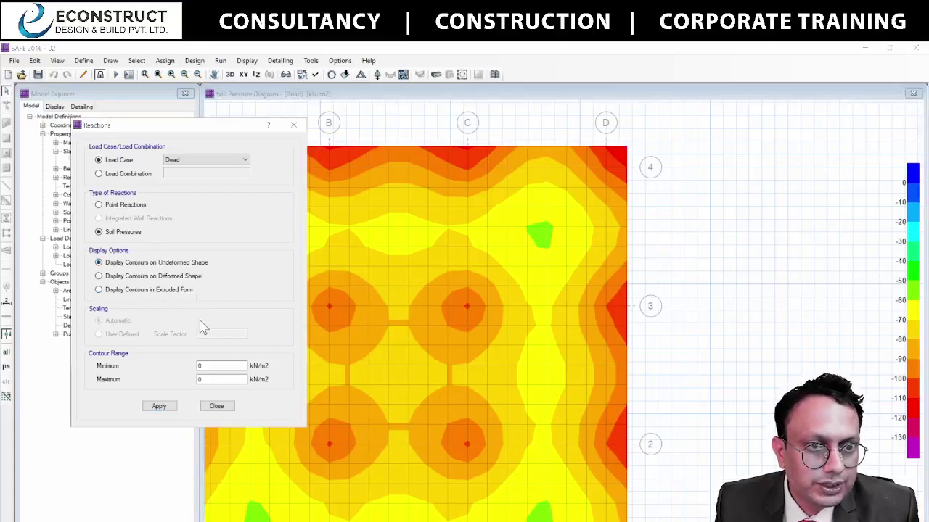
pyautogui.click(161, 408)
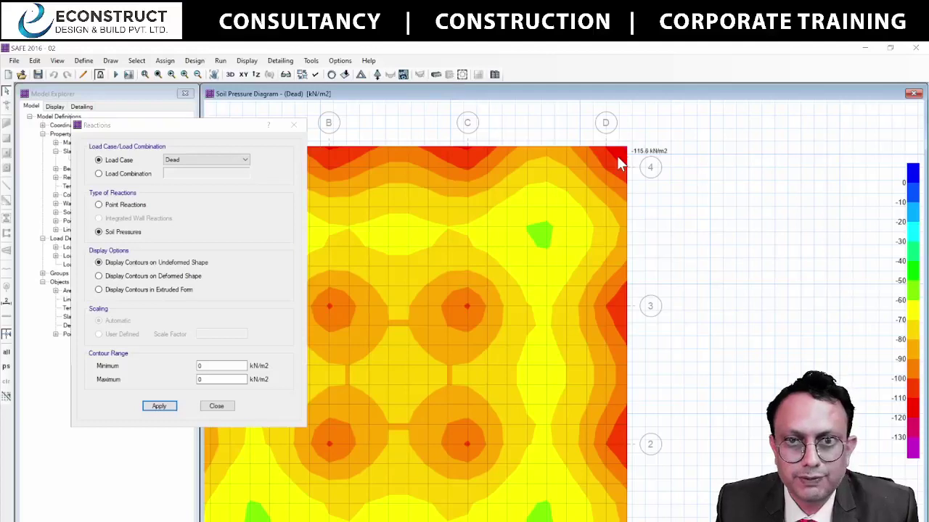
# Examine the Dead soil pressure values along the raft edge, in the low-pressure zones near the corners, and around the interior columns.
pyautogui.moveTo(623, 308)
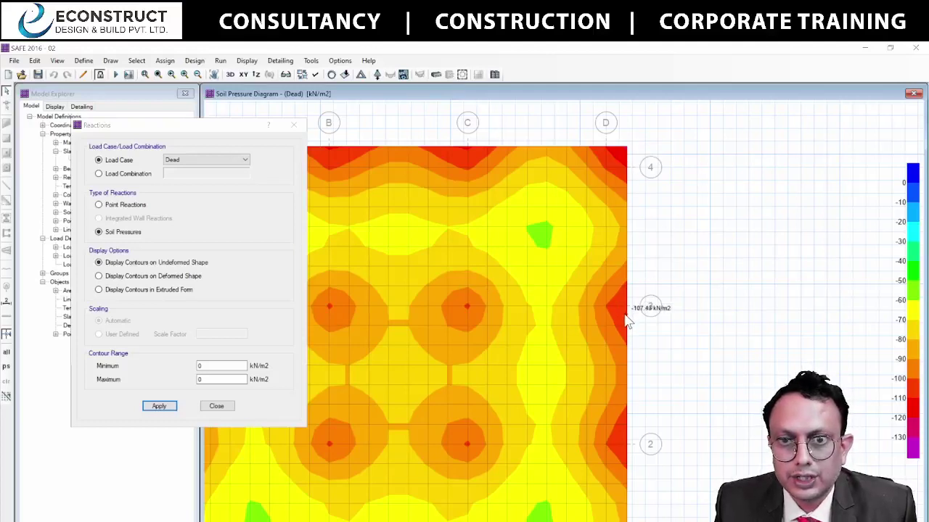
pyautogui.moveTo(537, 233)
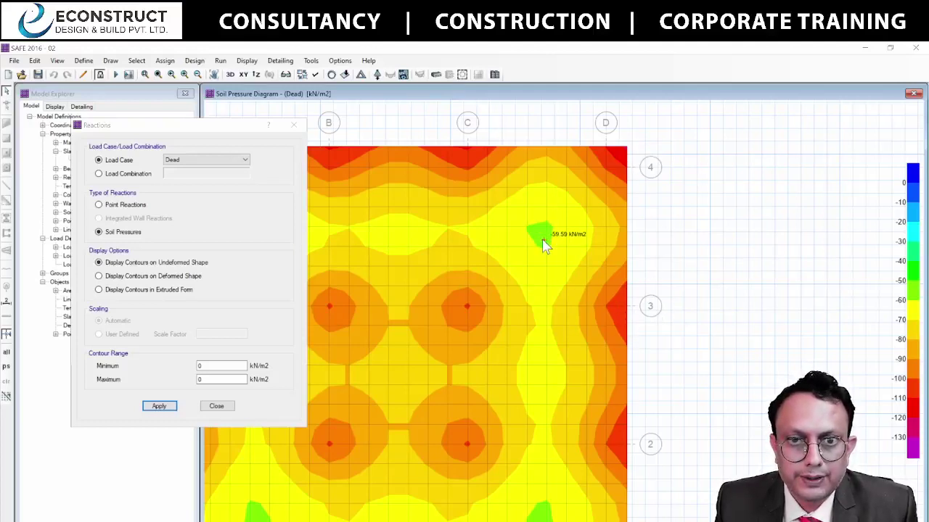
pyautogui.moveTo(477, 316)
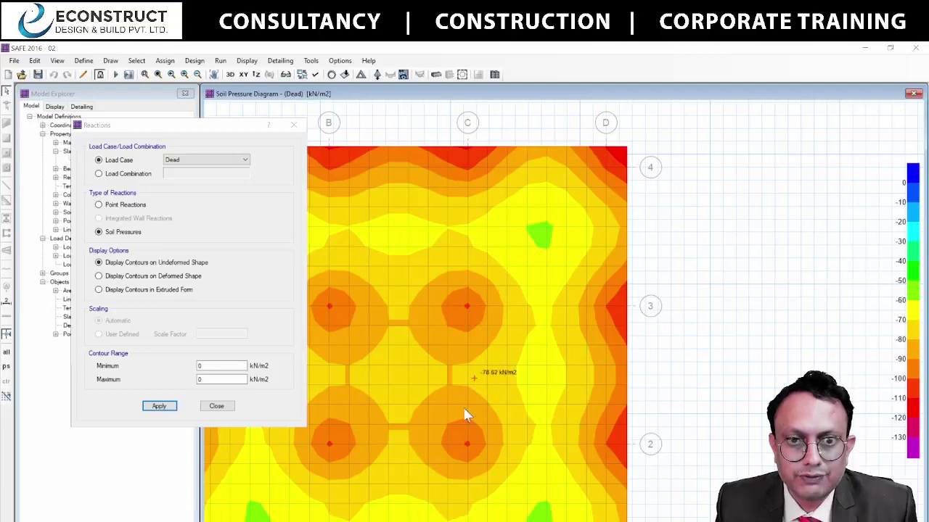
pyautogui.moveTo(464, 449)
pyautogui.moveTo(464, 445); pyautogui.dragTo(520, 367, button='middle')
pyautogui.moveTo(531, 365)
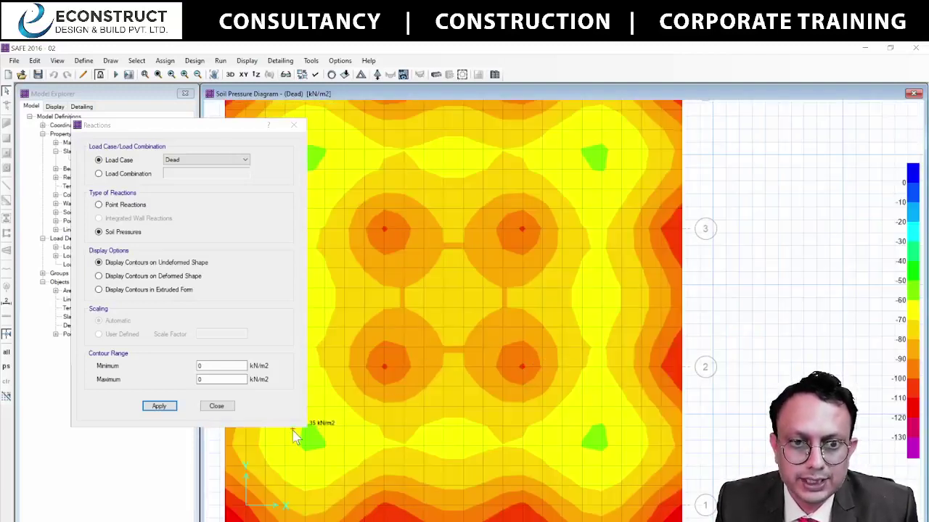
pyautogui.moveTo(310, 445)
pyautogui.moveTo(391, 349)
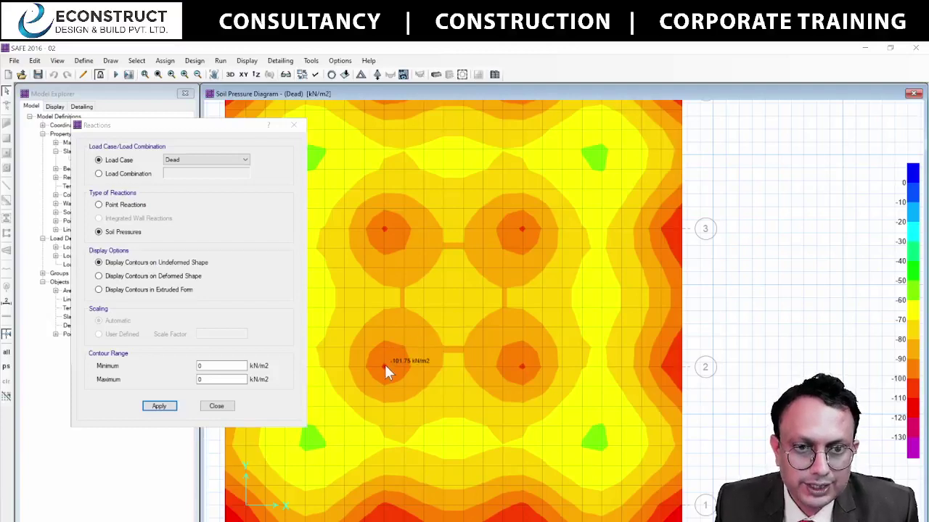
# Check the Dead soil pressure at the lower interior columns, the raft's lower corner area, and the nearby low-pressure zone.
pyautogui.moveTo(383, 364); pyautogui.dragTo(508, 346, button='middle')
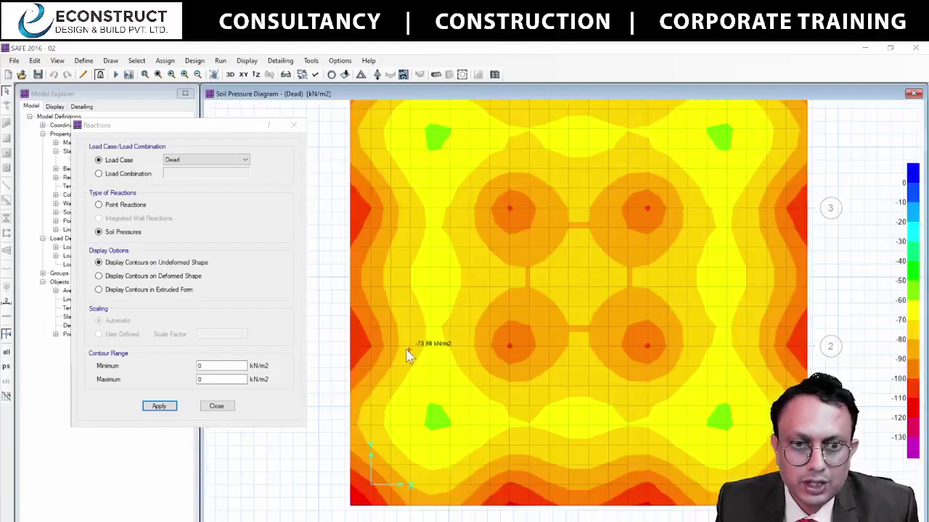
pyautogui.moveTo(375, 351)
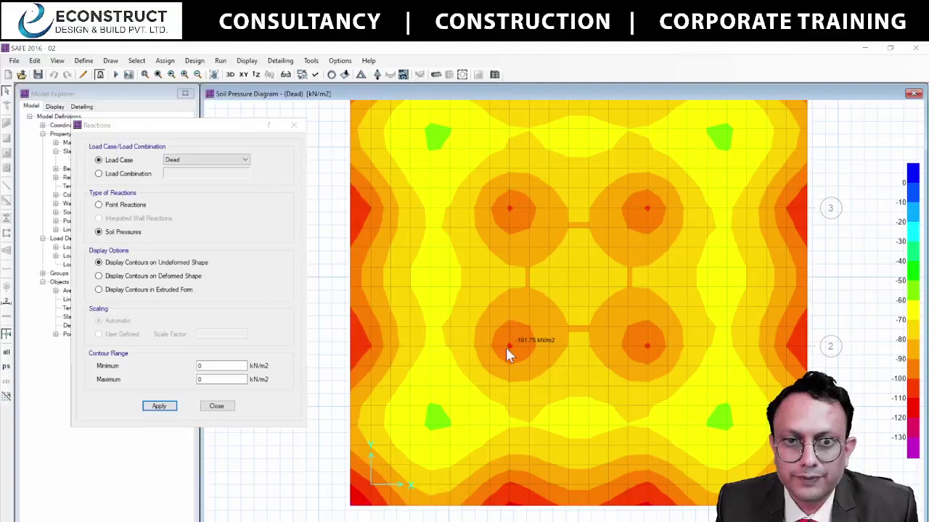
pyautogui.moveTo(515, 507)
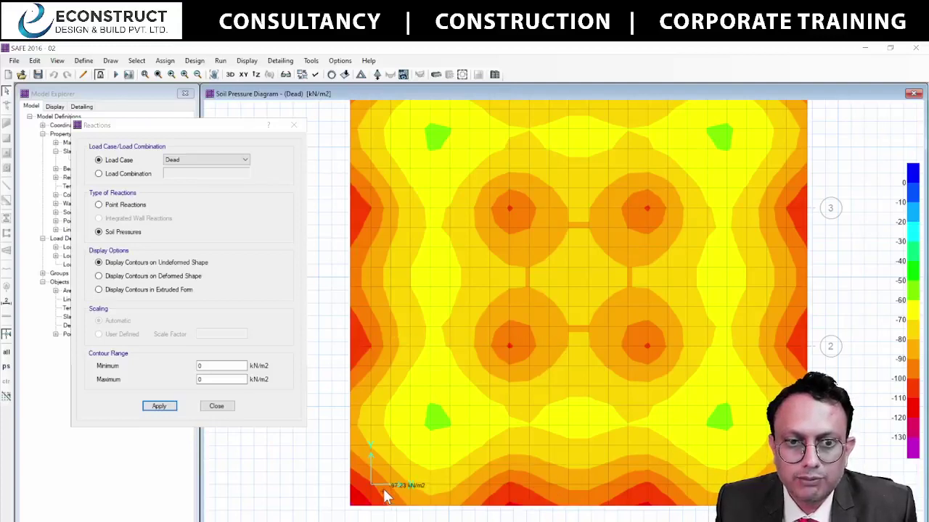
pyautogui.moveTo(433, 421)
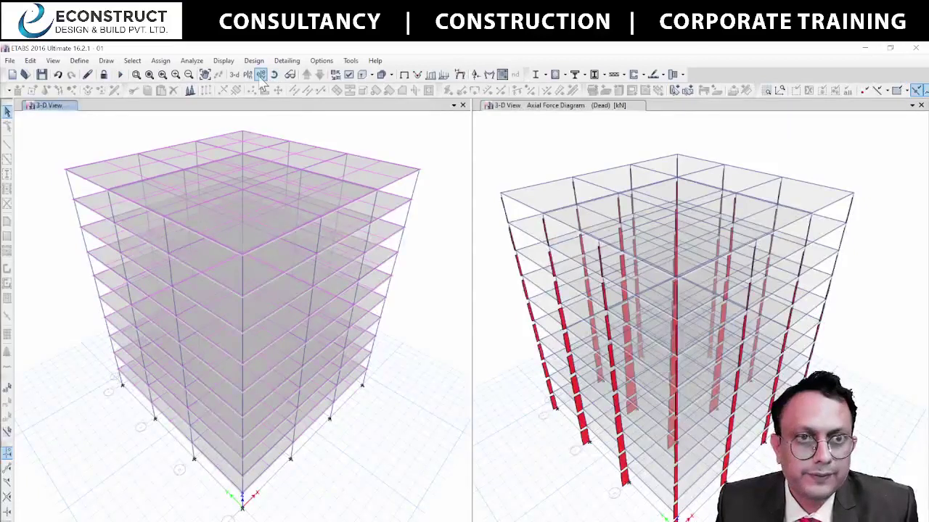
# Switch to ETABS and show the Base level plan in the 3-D view window, fitted to show all grids.
pyautogui.click(248, 76)
pyautogui.click(410, 334)
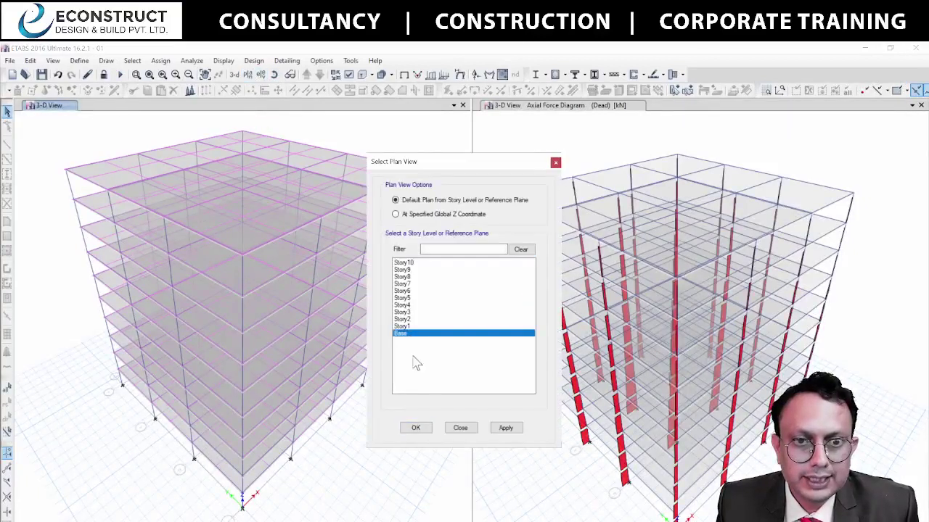
pyautogui.click(416, 428)
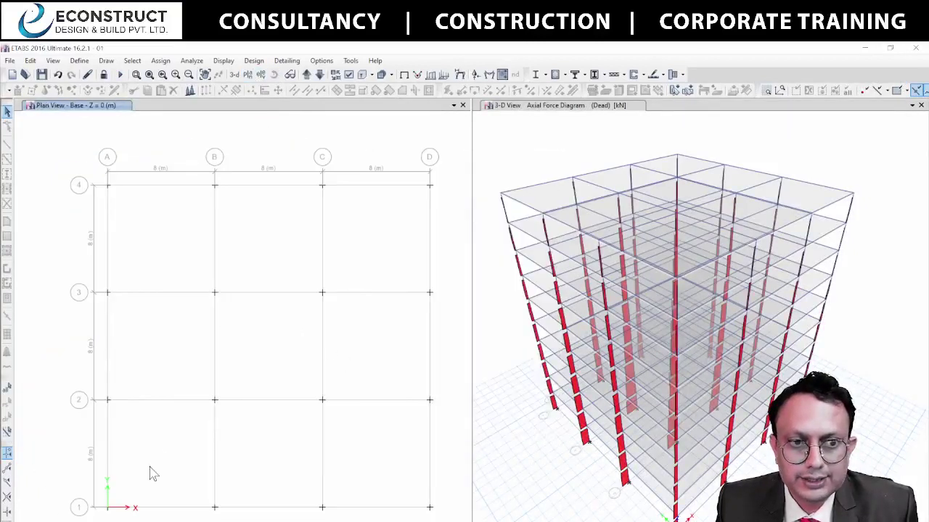
pyautogui.moveTo(167, 473); pyautogui.dragTo(162, 409, button='middle')
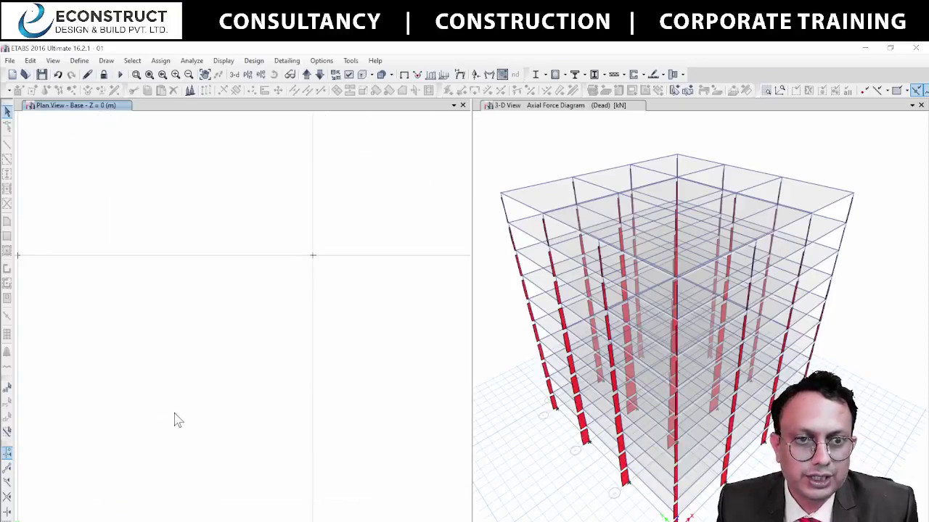
pyautogui.press('F3')
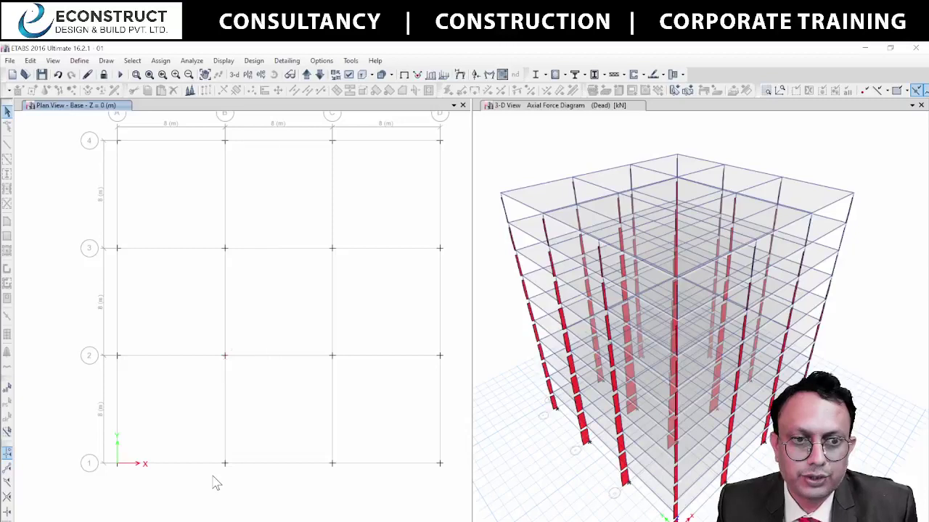
# Display the Fz restraint reactions of the Dead case on the base plan in tabulated form.
pyautogui.click(475, 74)
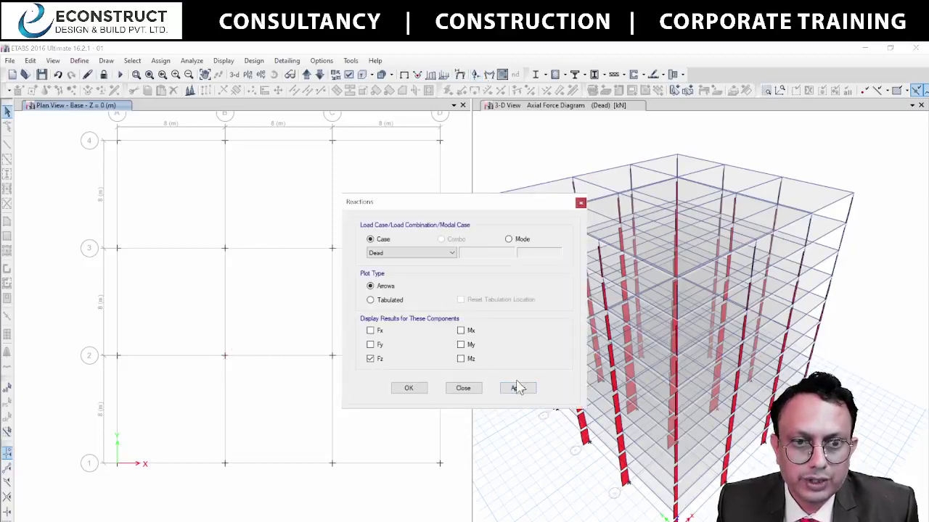
pyautogui.click(517, 390)
pyautogui.click(399, 300)
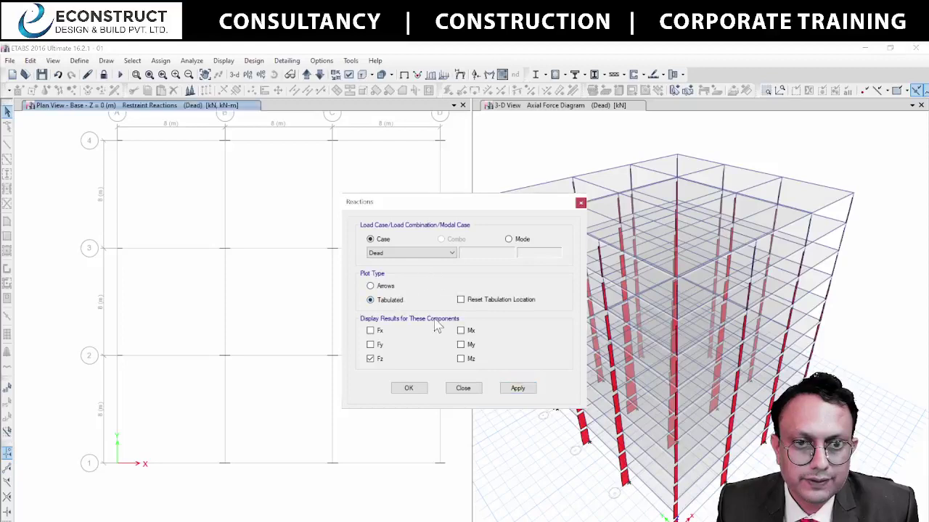
pyautogui.click(515, 388)
pyautogui.click(412, 388)
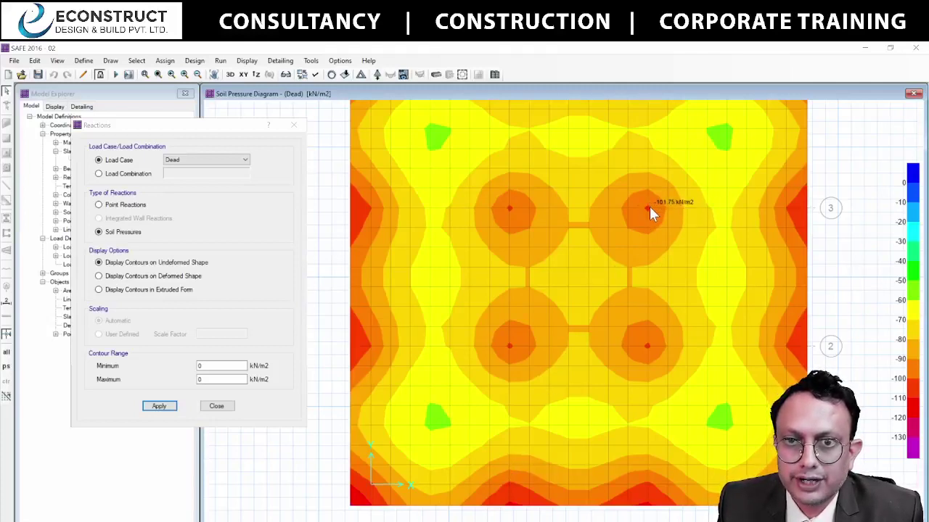
# Return to SAFE, compare the Dead soil pressures at the interior columns with the zones outside them, and close the Reactions dialog.
pyautogui.moveTo(439, 421)
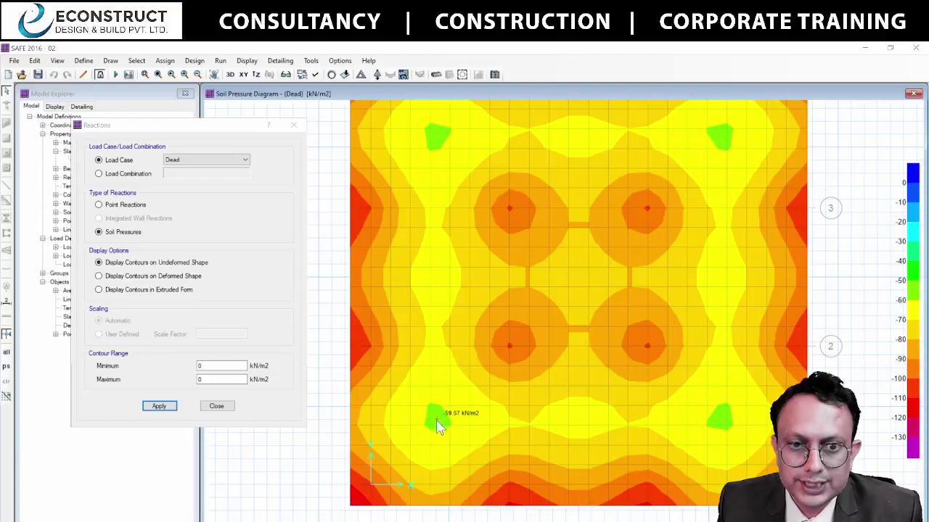
pyautogui.moveTo(662, 210)
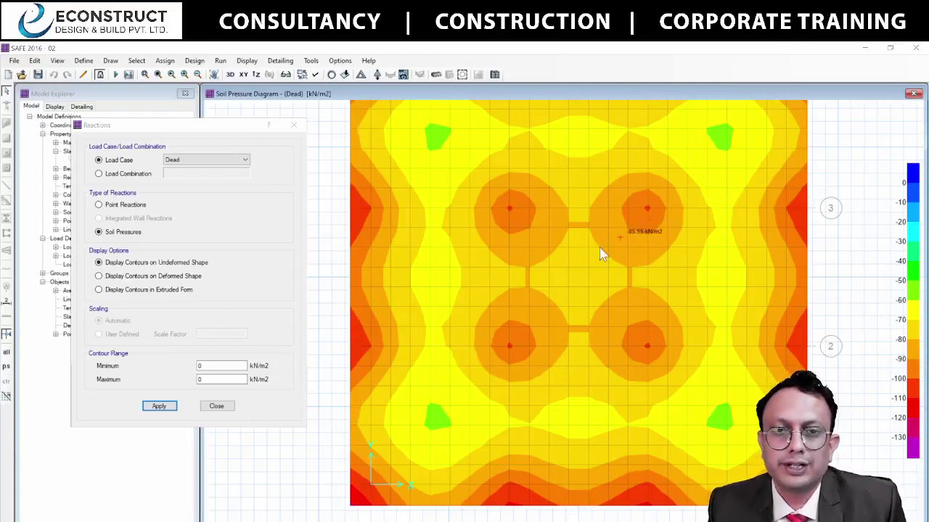
pyautogui.moveTo(461, 255)
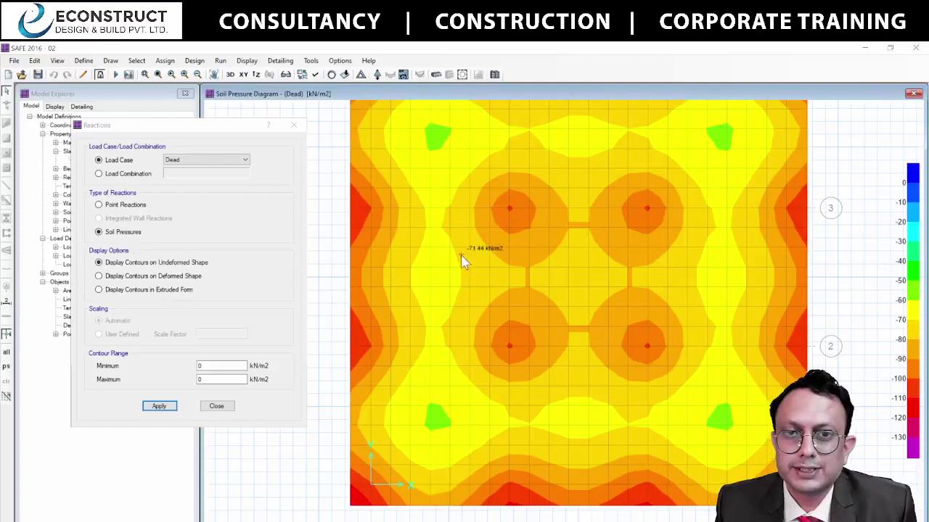
pyautogui.click(216, 406)
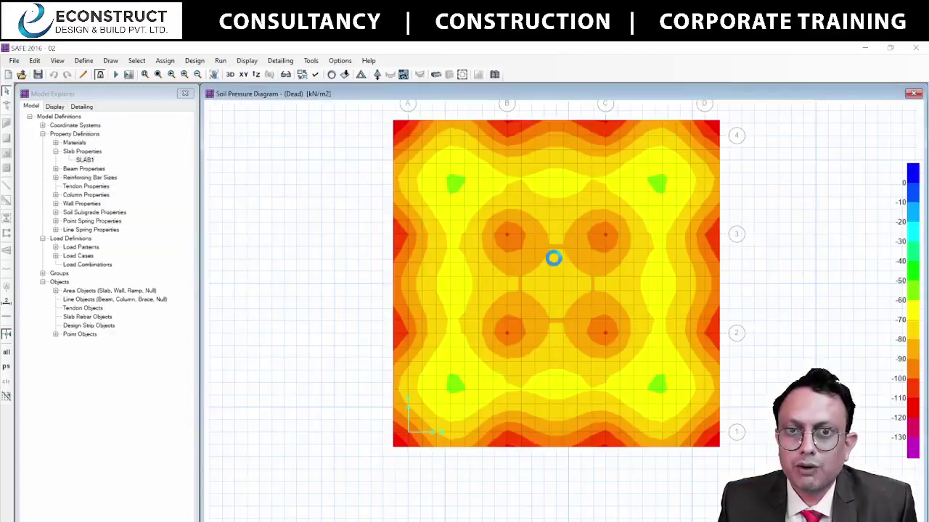
# Display the punching shear design ratios for the raft.
pyautogui.click(246, 60)
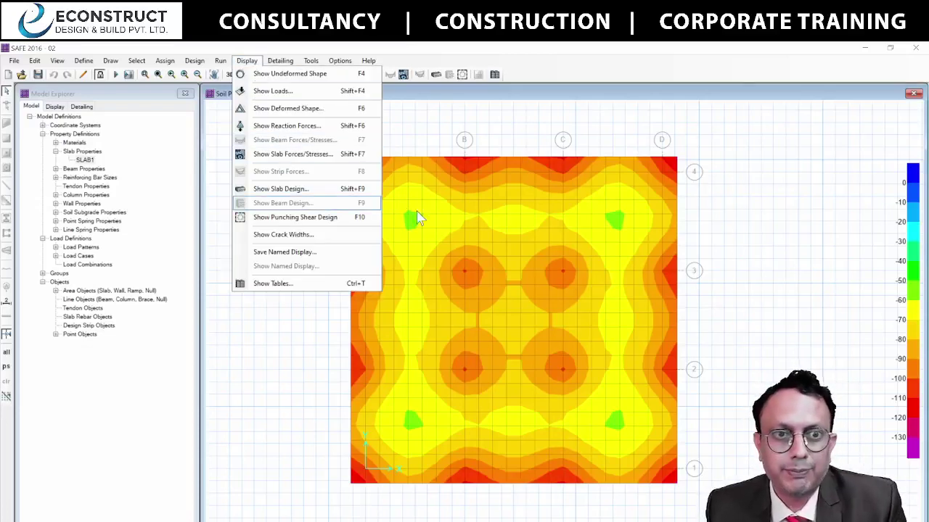
pyautogui.click(341, 217)
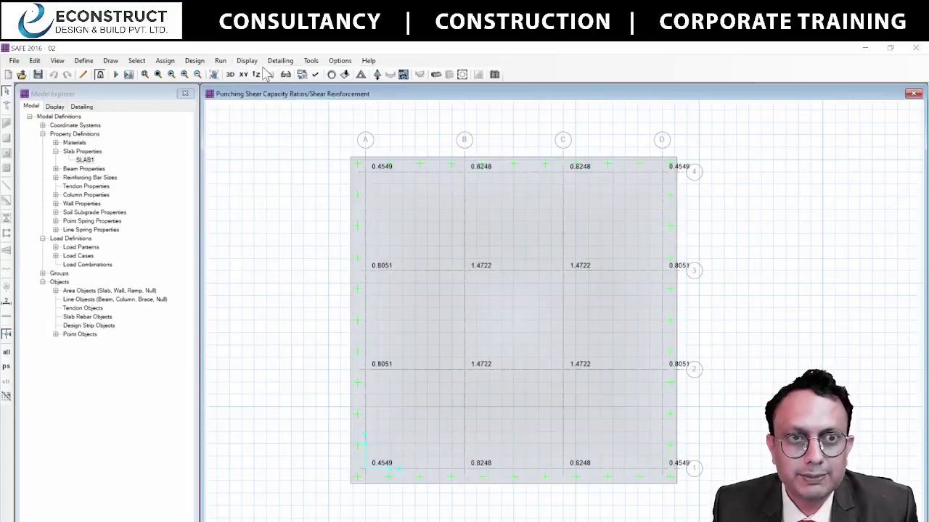
pyautogui.click(247, 60)
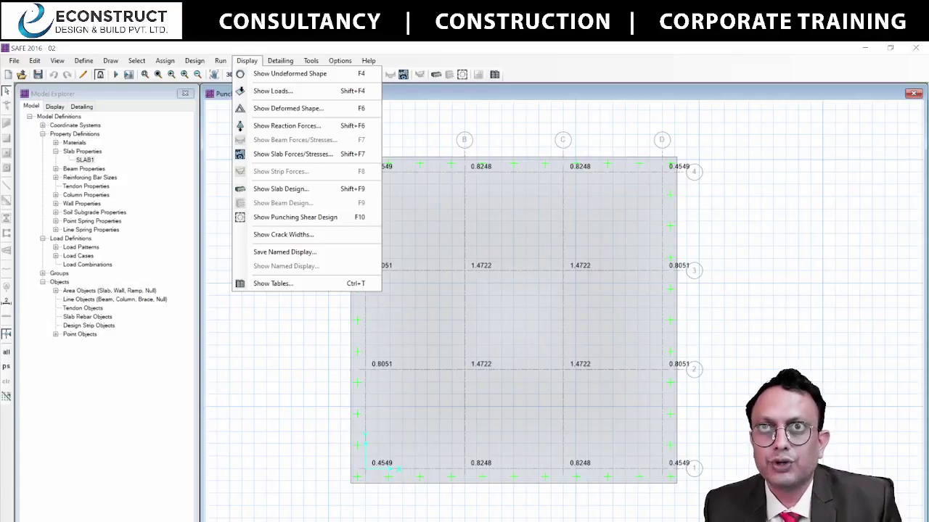
pyautogui.press('Escape')
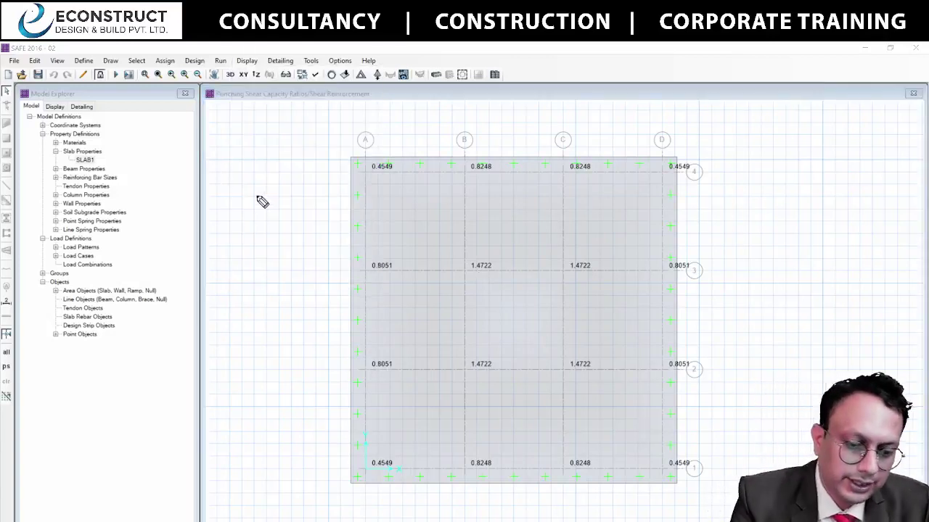
pyautogui.moveTo(257, 201)
pyautogui.mouseDown()
pyautogui.moveTo(271, 234)
pyautogui.moveTo(281, 216)
pyautogui.moveTo(341, 206)
pyautogui.mouseUp()
pyautogui.moveTo(255, 302)
pyautogui.mouseDown()
pyautogui.moveTo(290, 313)
pyautogui.moveTo(335, 275)
pyautogui.moveTo(353, 234)
pyautogui.moveTo(385, 257)
pyautogui.moveTo(411, 253)
pyautogui.moveTo(446, 200)
pyautogui.moveTo(475, 190)
pyautogui.moveTo(483, 240)
pyautogui.moveTo(490, 207)
pyautogui.mouseUp()
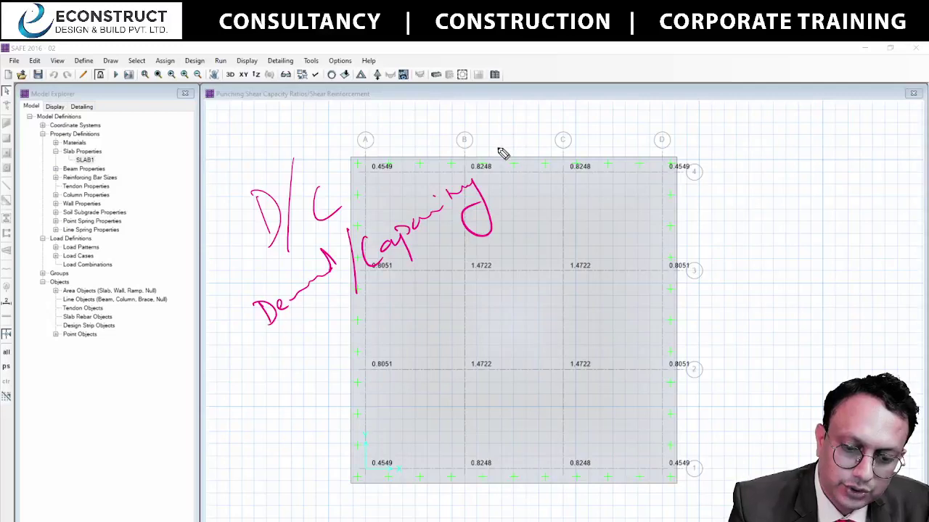
pyautogui.moveTo(504, 129)
pyautogui.mouseDown()
pyautogui.moveTo(494, 156)
pyautogui.moveTo(525, 139)
pyautogui.moveTo(531, 122)
pyautogui.moveTo(540, 154)
pyautogui.mouseUp()
pyautogui.moveTo(529, 118)
pyautogui.mouseDown()
pyautogui.moveTo(548, 153)
pyautogui.moveTo(557, 143)
pyautogui.mouseUp()
pyautogui.moveTo(544, 155); pyautogui.dragTo(560, 150)
pyautogui.moveTo(540, 181)
pyautogui.mouseDown()
pyautogui.moveTo(571, 266)
pyautogui.moveTo(573, 246)
pyautogui.moveTo(584, 250)
pyautogui.mouseUp()
pyautogui.moveTo(581, 348)
pyautogui.mouseDown()
pyautogui.moveTo(566, 353)
pyautogui.moveTo(581, 347)
pyautogui.mouseUp()
pyautogui.moveTo(466, 354)
pyautogui.mouseDown()
pyautogui.moveTo(486, 347)
pyautogui.moveTo(476, 341)
pyautogui.mouseUp()
pyautogui.moveTo(494, 254); pyautogui.dragTo(472, 276)
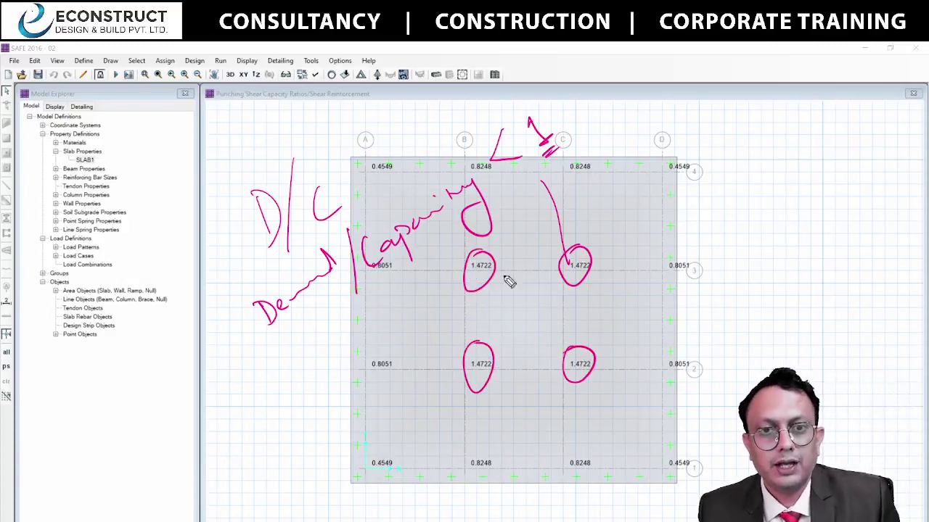
pyautogui.press('Escape')
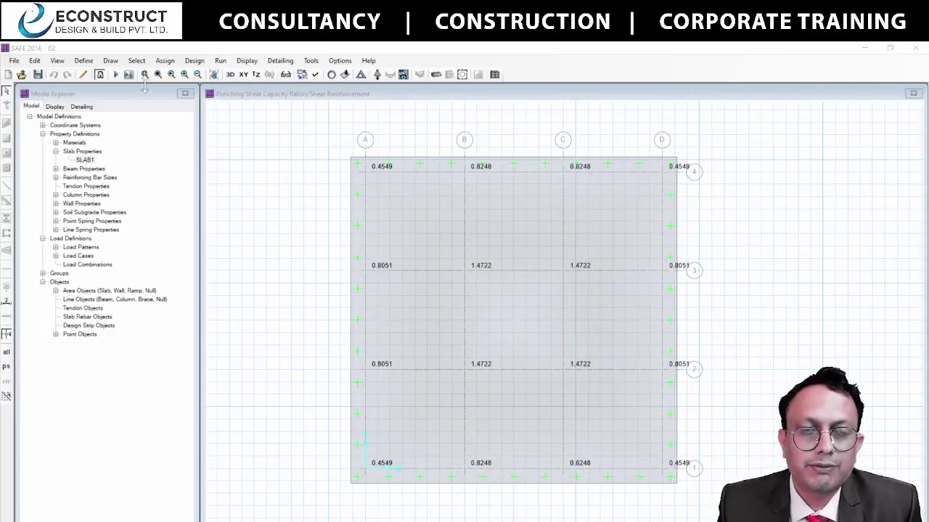
# Unlock the model, accepting deletion of the analysis and design results, and start rectangular slab drawing.
pyautogui.click(101, 75)
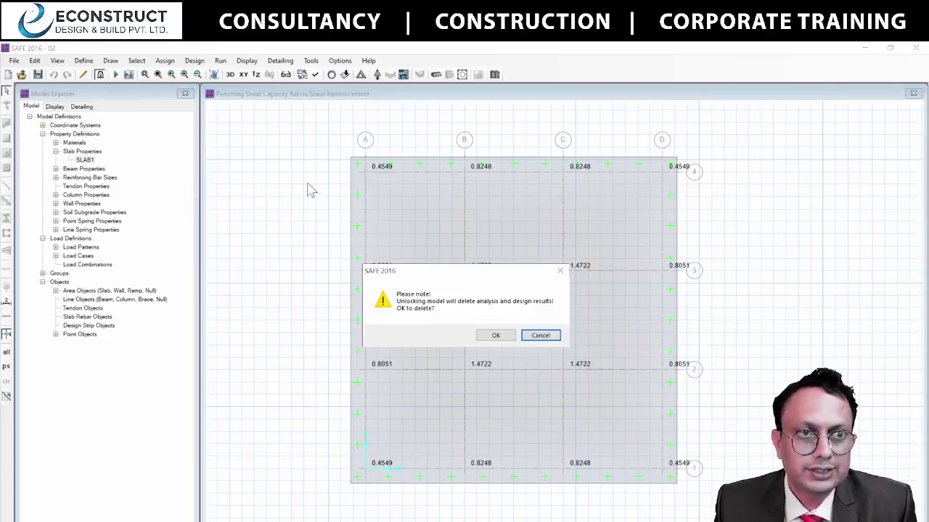
pyautogui.click(495, 335)
pyautogui.click(6, 149)
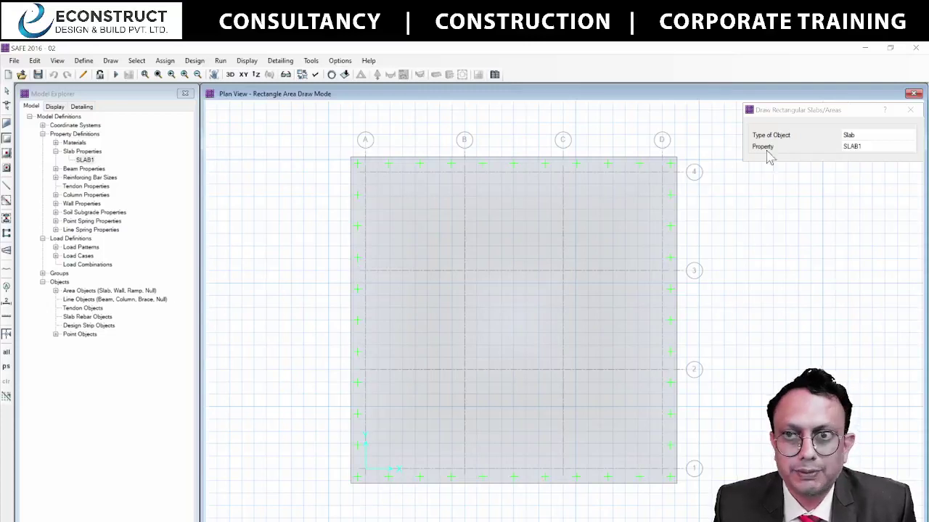
# Add a new slab property SLAB2 of type Drop with material CSAC30.
pyautogui.click(82, 151)
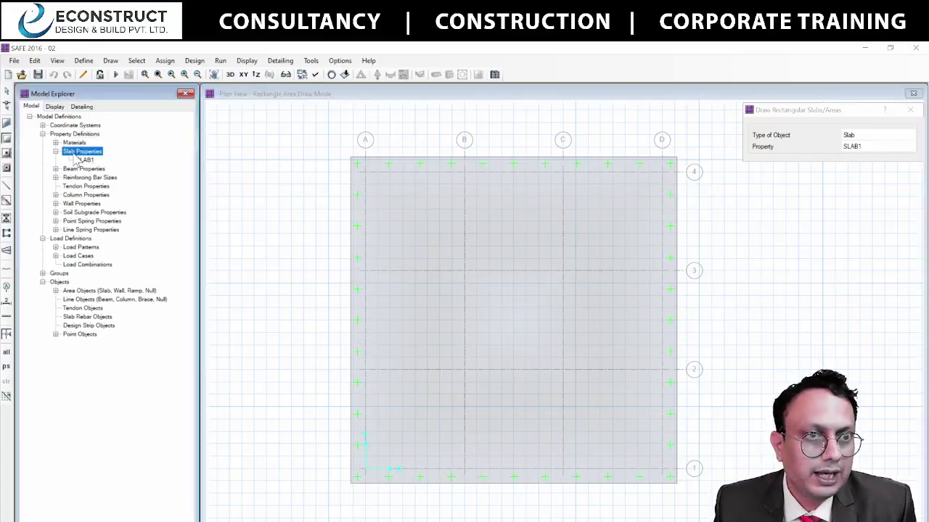
pyautogui.rightClick(82, 151)
pyautogui.press('Escape')
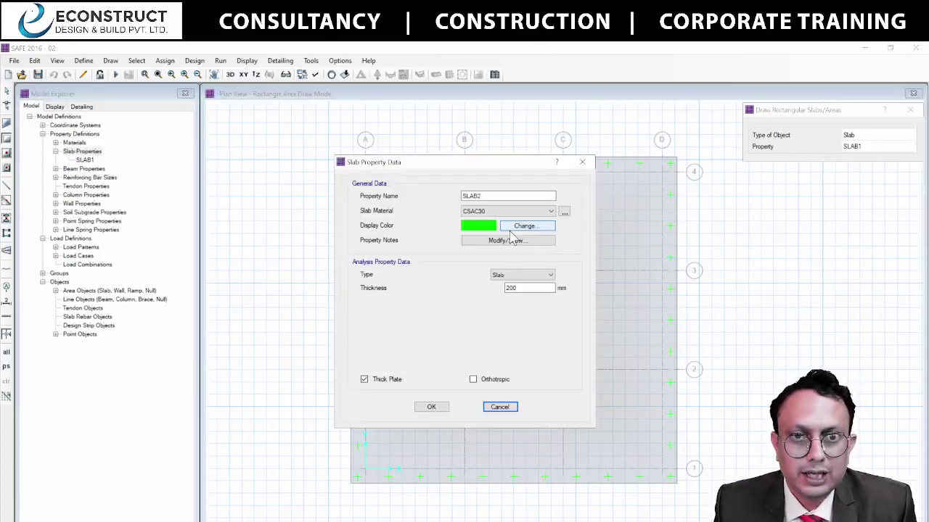
pyautogui.click(524, 276)
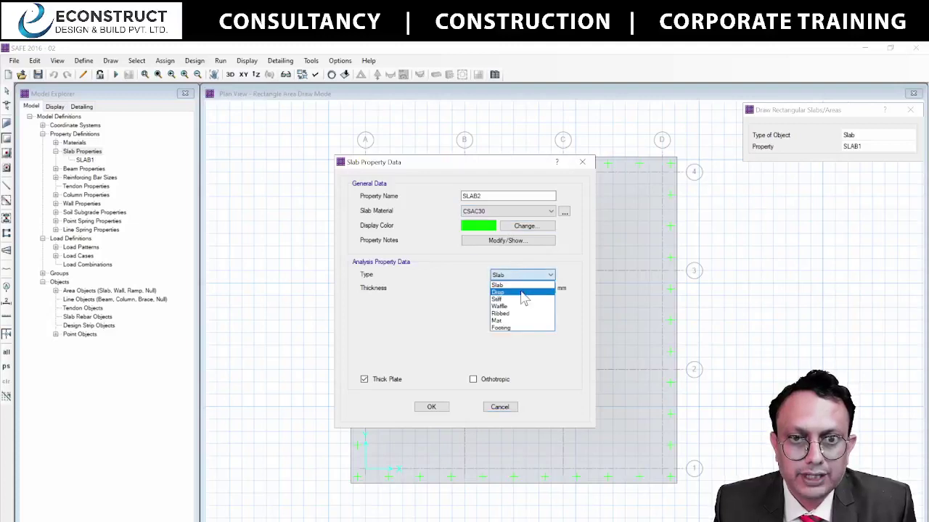
pyautogui.click(522, 292)
pyautogui.doubleClick(529, 288)
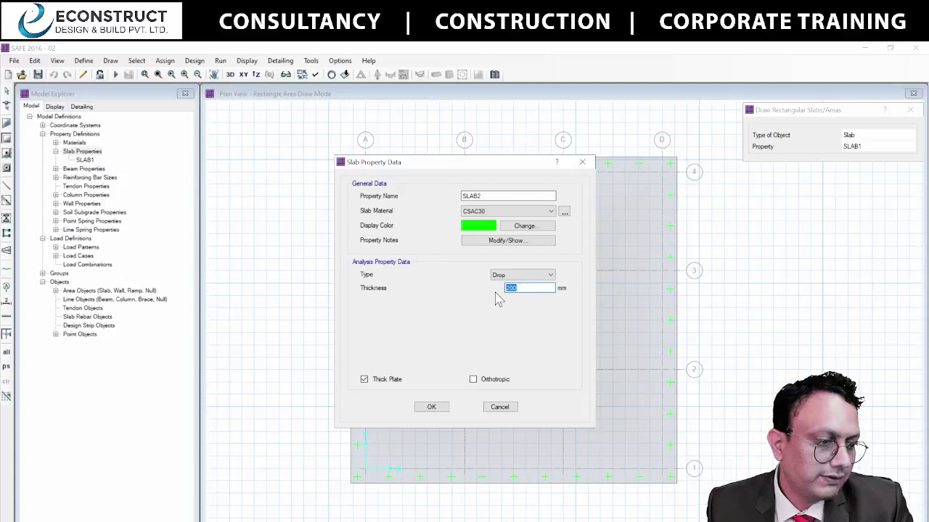
pyautogui.click(432, 407)
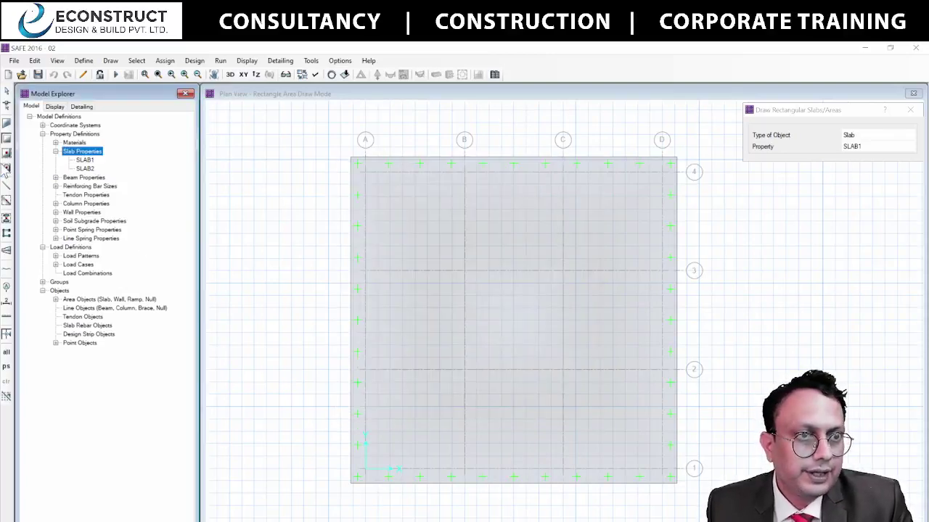
# Choose SLAB2 as the property for drawing and switch to quick drawing of slab areas around points.
pyautogui.click(448, 330)
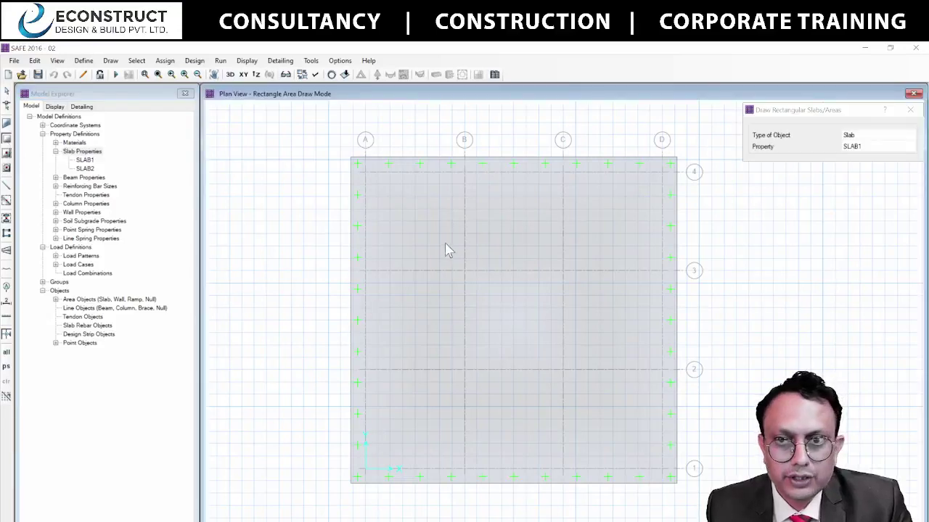
pyautogui.click(897, 147)
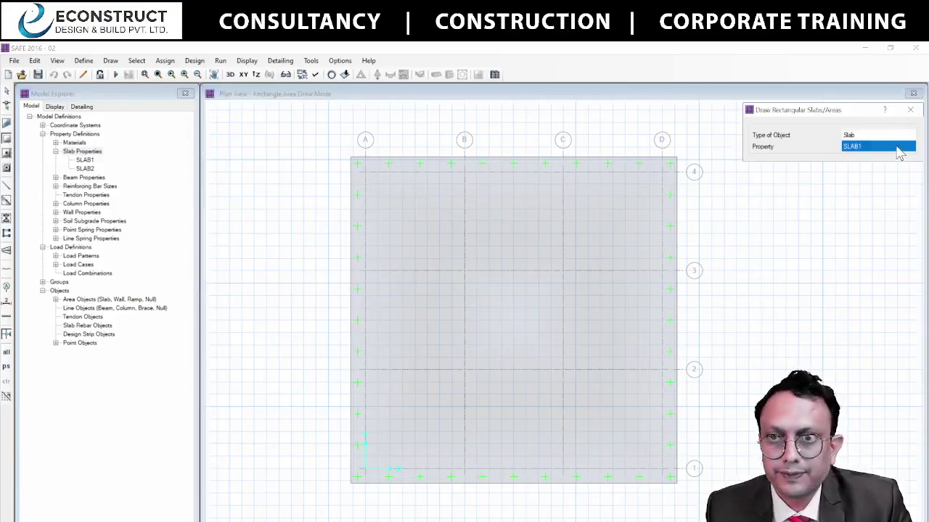
pyautogui.click(898, 149)
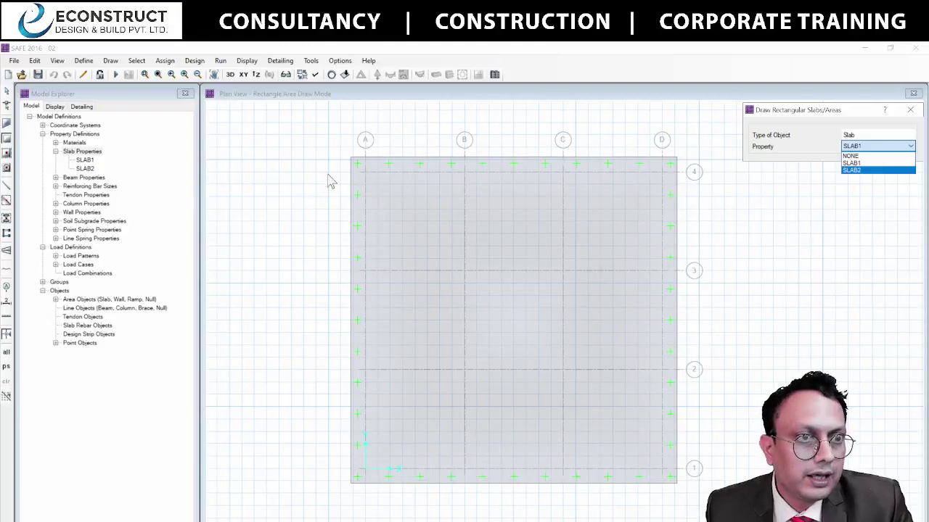
pyautogui.click(865, 170)
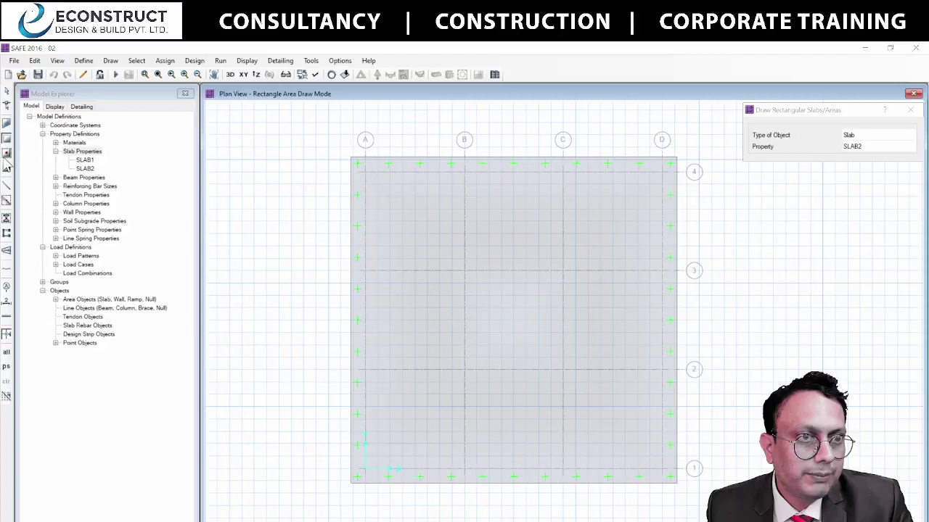
pyautogui.click(7, 166)
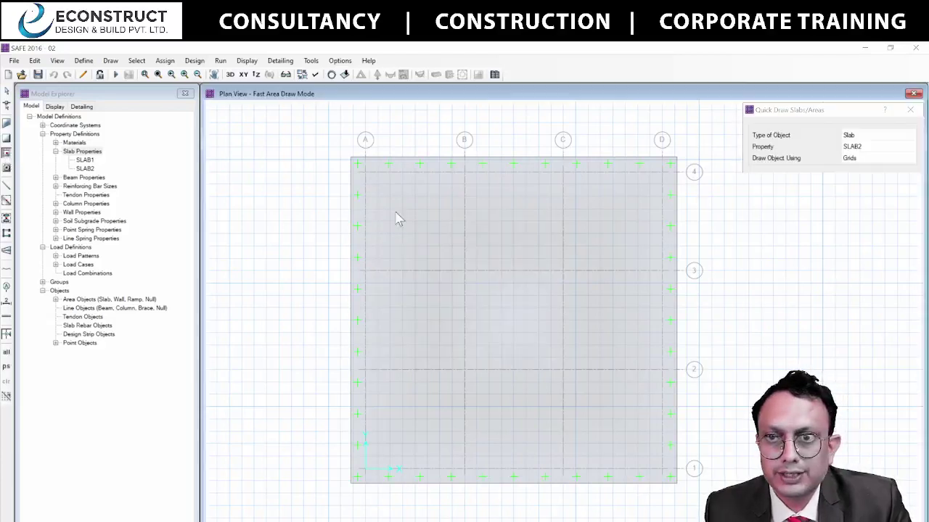
pyautogui.click(7, 181)
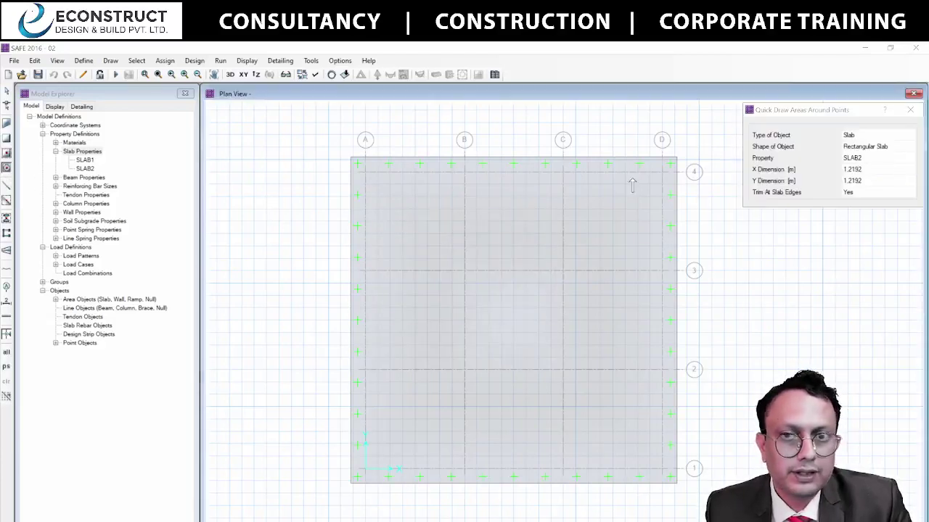
# Move the drawing options clear of the raft and check that type Slab, shape Rectangular Slab and property SLAB2 are selected.
pyautogui.moveTo(791, 110)
pyautogui.mouseDown()
pyautogui.moveTo(127, 123)
pyautogui.moveTo(183, 117)
pyautogui.mouseUp()
pyautogui.click(283, 155)
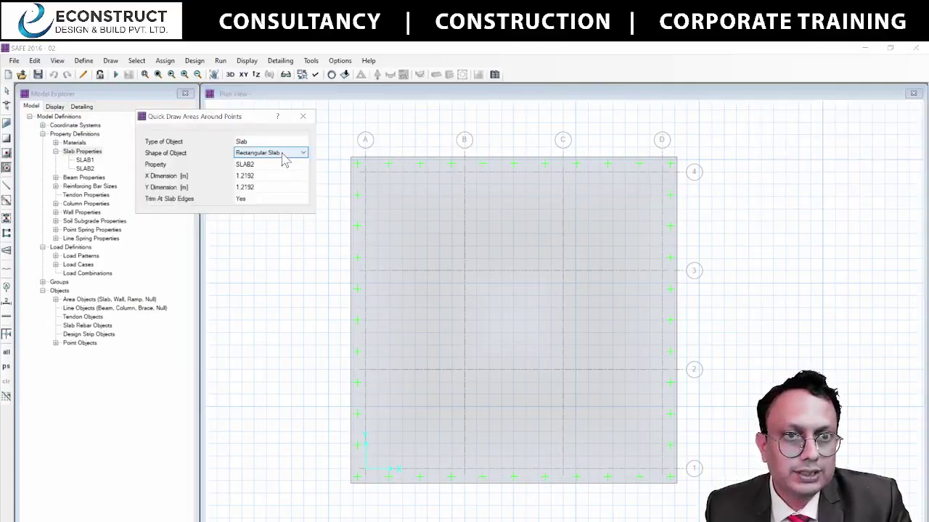
pyautogui.click(297, 142)
pyautogui.click(303, 142)
pyautogui.click(290, 152)
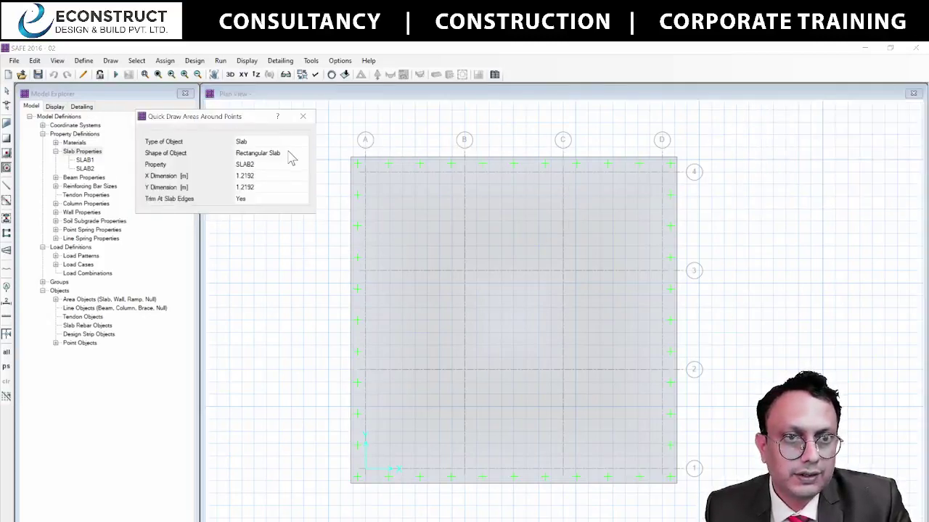
pyautogui.click(288, 154)
pyautogui.click(288, 154)
pyautogui.click(265, 165)
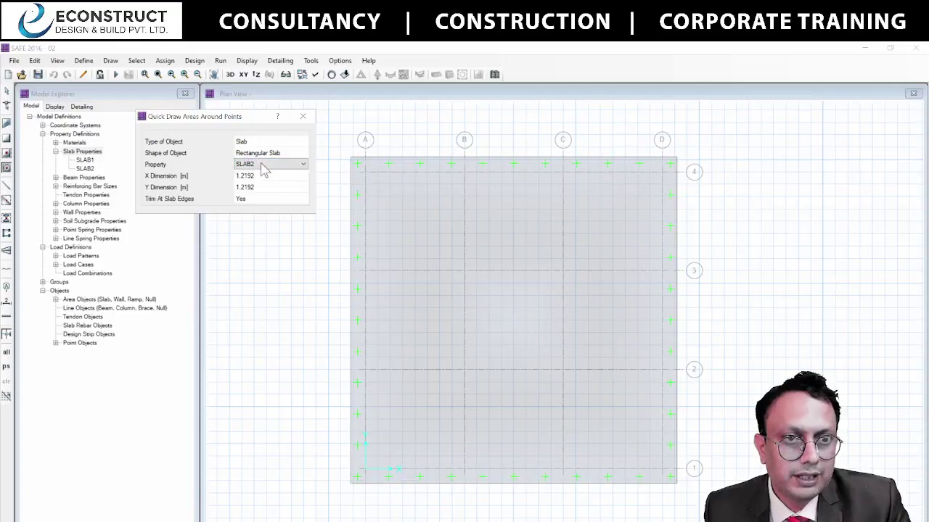
pyautogui.click(265, 165)
# Set the X and Y dimensions of the areas around points to 1.2 m each.
pyautogui.click(263, 182)
pyautogui.click(265, 176)
pyautogui.click(264, 176)
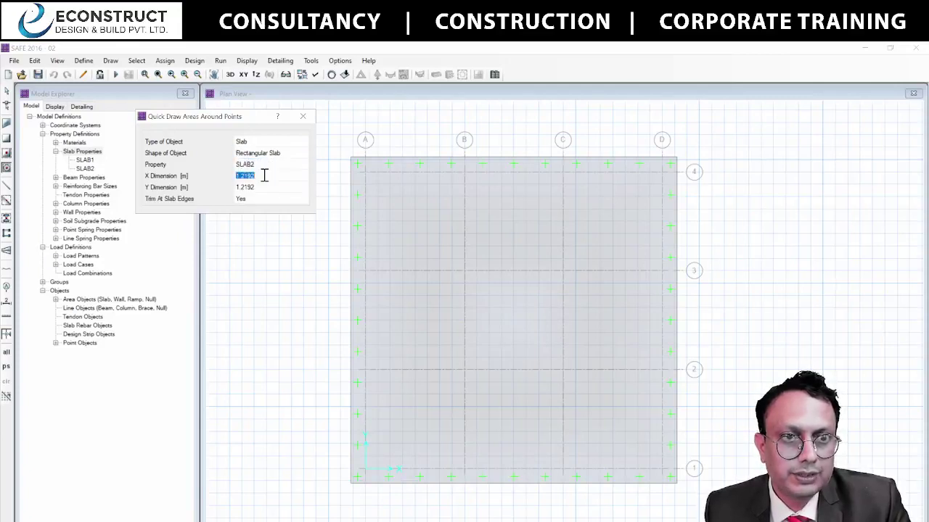
pyautogui.write('1')
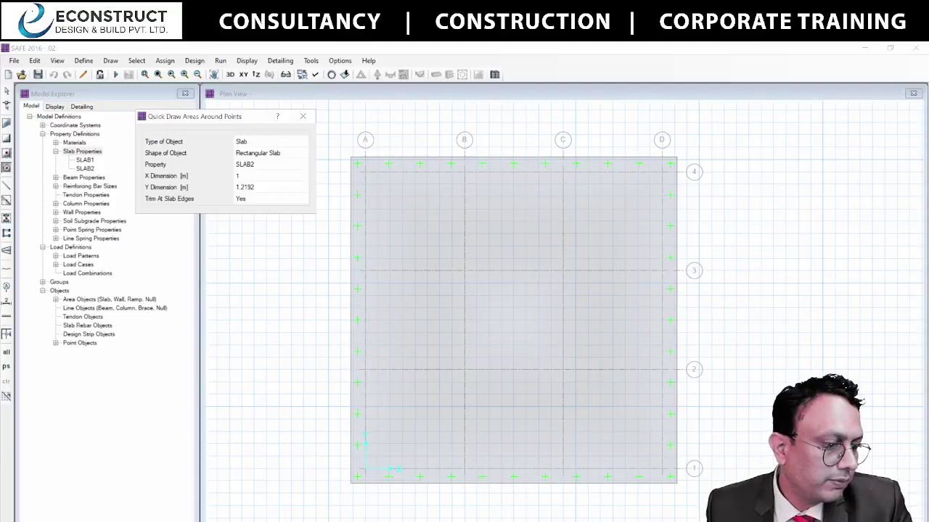
pyautogui.write('.2')
pyautogui.click(276, 188)
pyautogui.write('1')
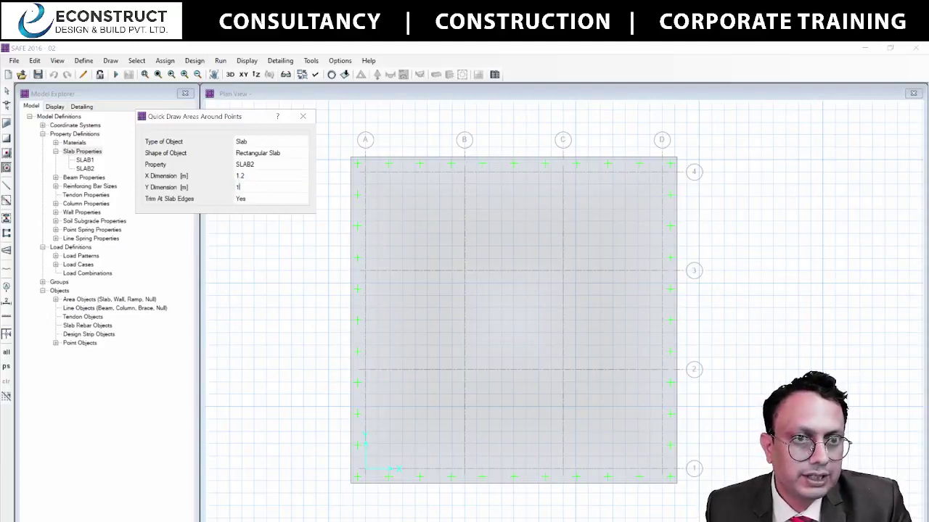
pyautogui.write('.2')
pyautogui.press('Return')
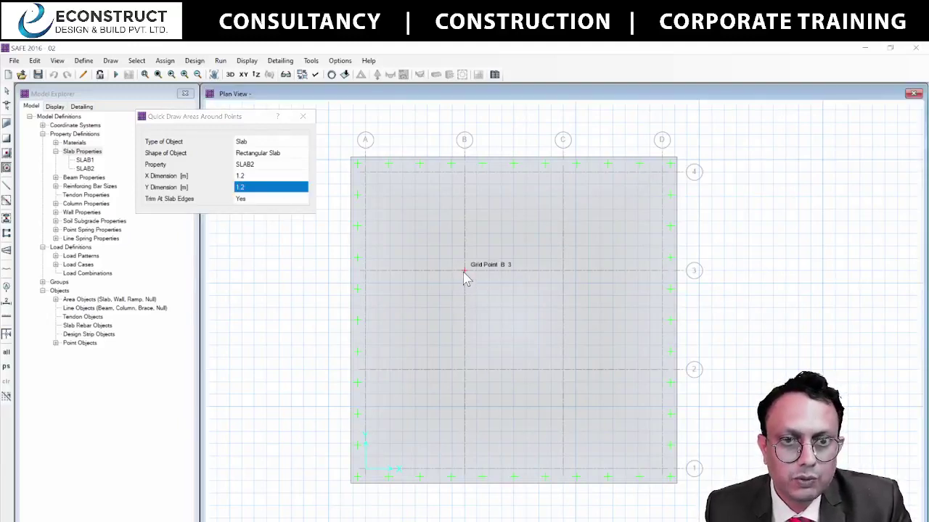
# Place drop panels at the four interior grid points B-3, B-2, C-2 and C-3, and close the drawing options.
pyautogui.click(464, 273)
pyautogui.click(464, 370)
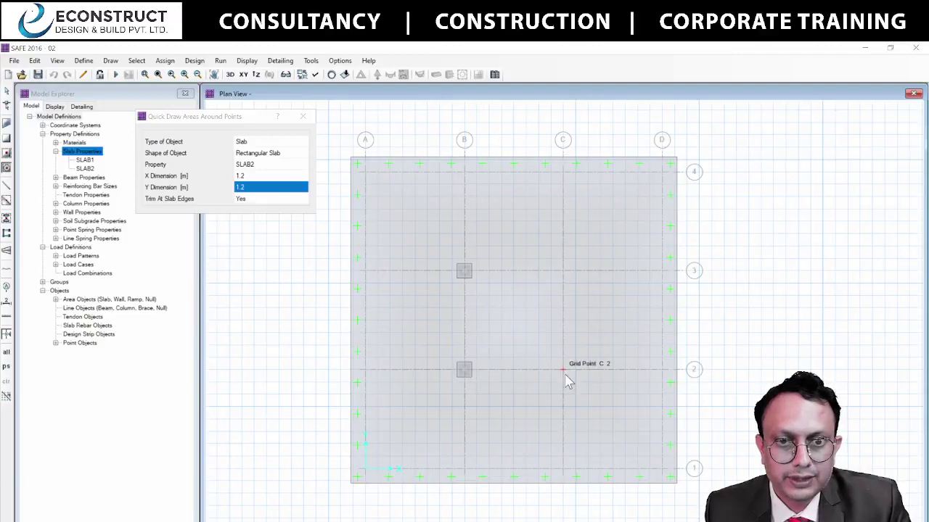
pyautogui.click(567, 373)
pyautogui.click(569, 274)
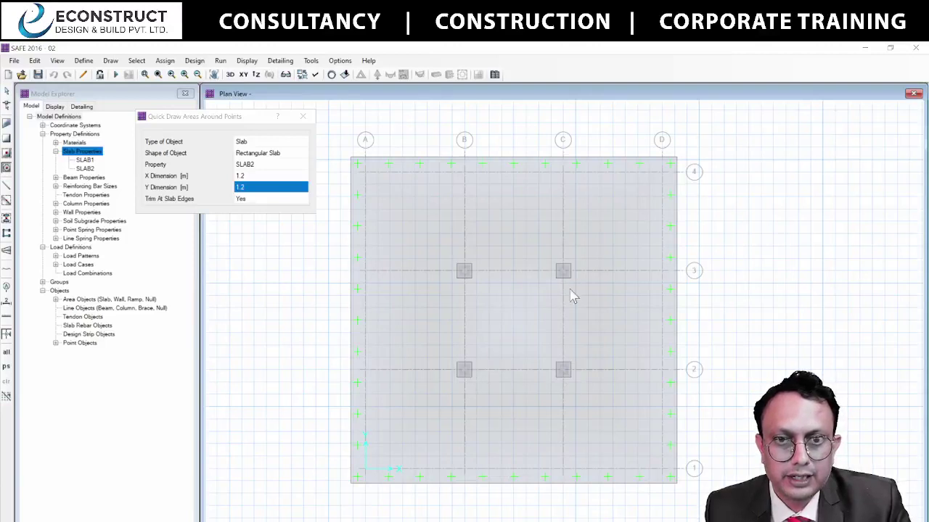
pyautogui.click(303, 117)
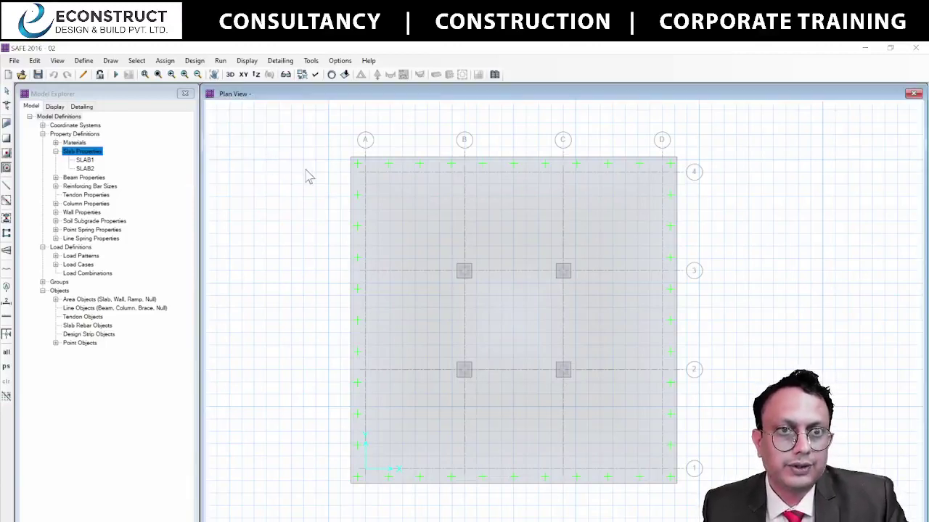
# Rename the slab property SLAB2 to DROP.
pyautogui.doubleClick(85, 169)
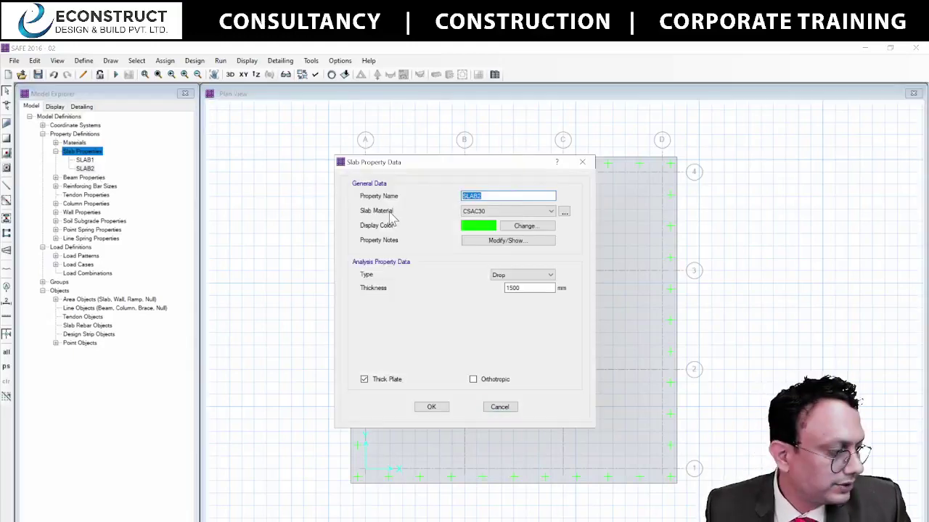
pyautogui.write('DRO')
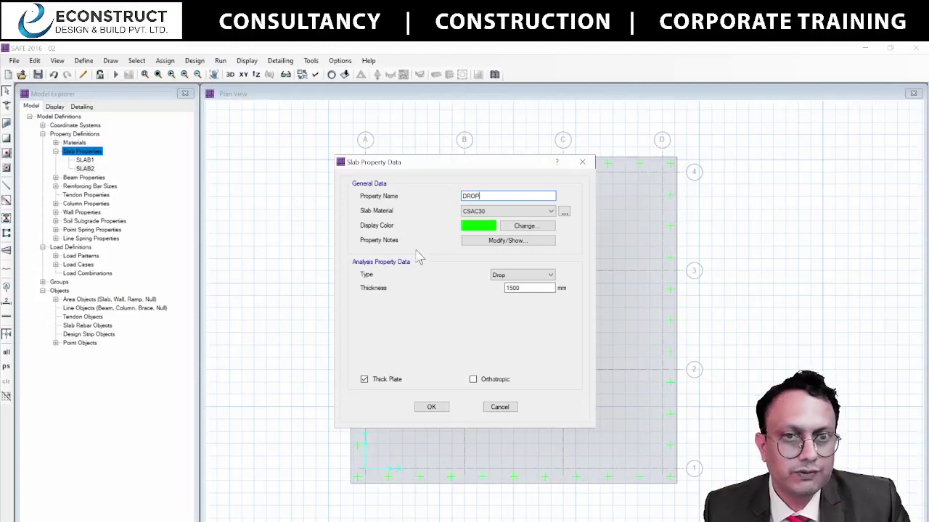
pyautogui.write('P')
pyautogui.click(430, 407)
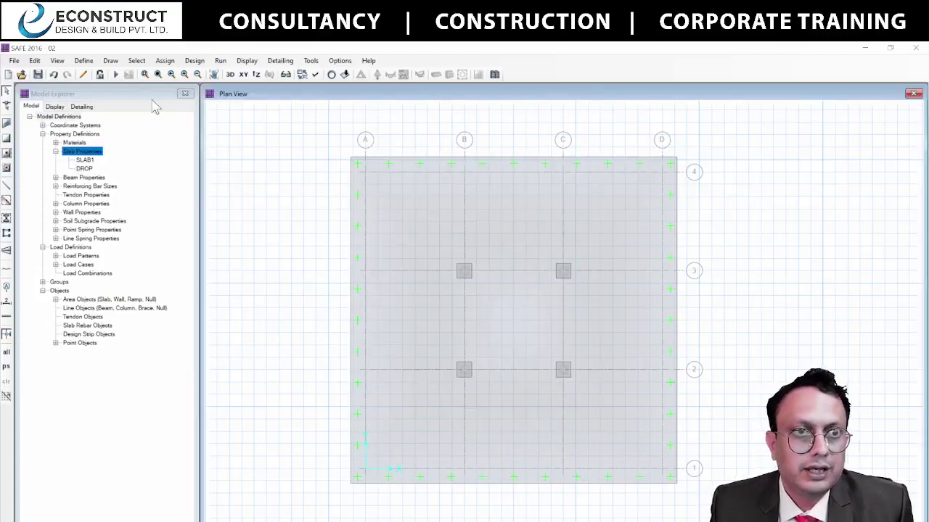
# Run the analysis and design, and display the punching shear ratios around the interior columns.
pyautogui.click(117, 75)
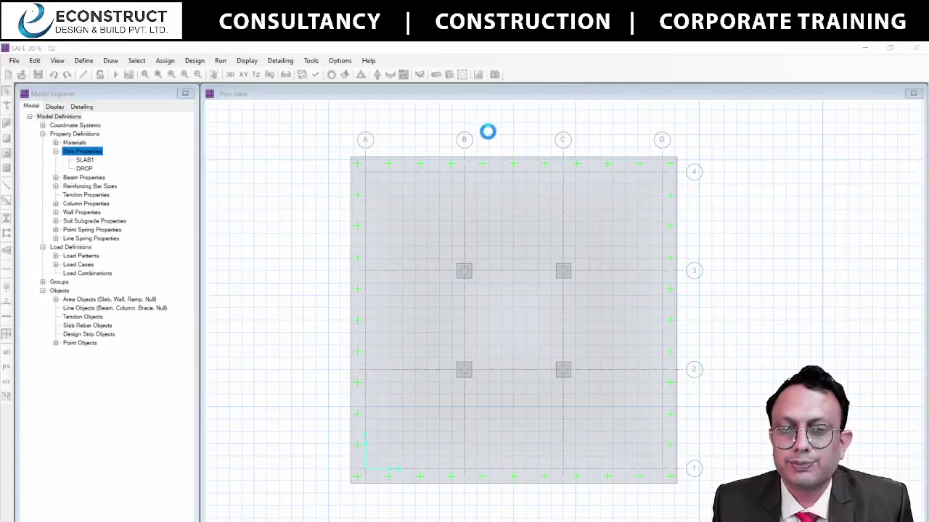
pyautogui.click(247, 61)
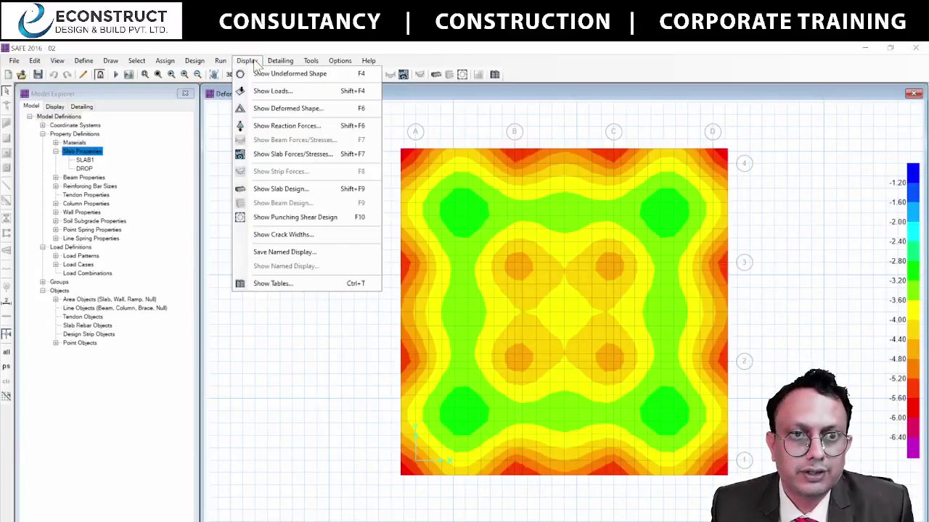
pyautogui.click(319, 216)
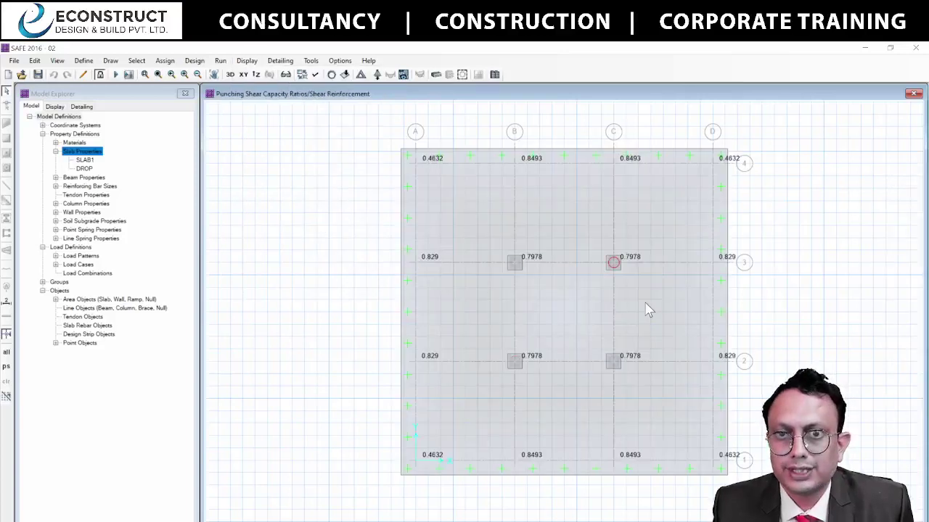
pyautogui.scroll(2, 648, 311)
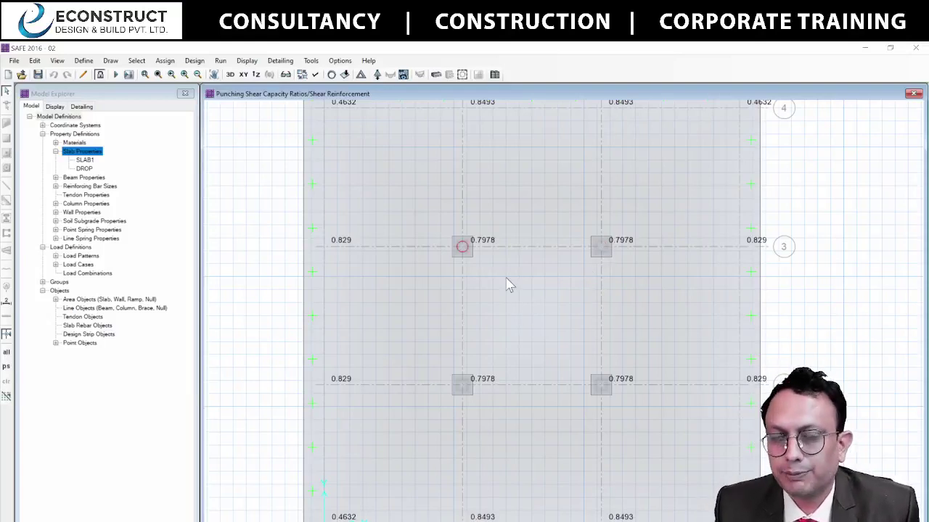
# Display the slab design on a Finite Element Based basis for Direction 1 top rebar, with the dialog moved off the raft.
pyautogui.click(247, 60)
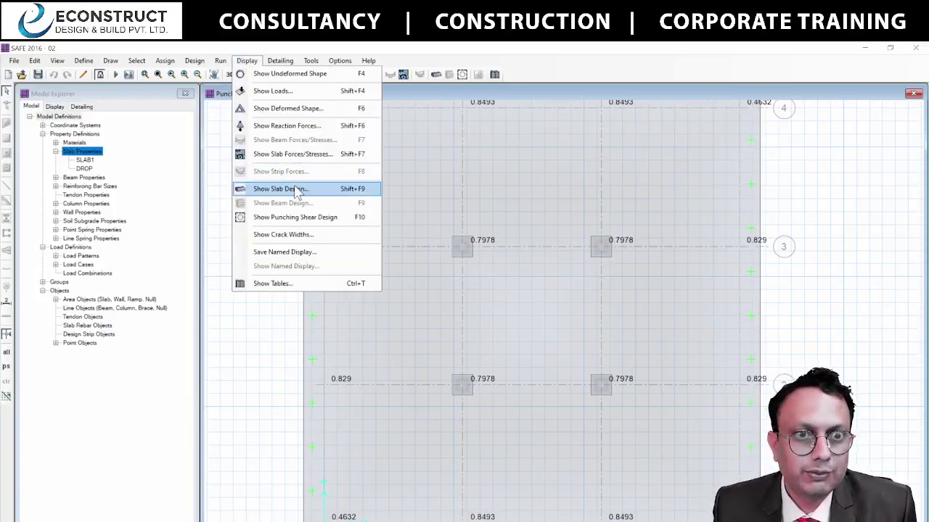
pyautogui.click(305, 217)
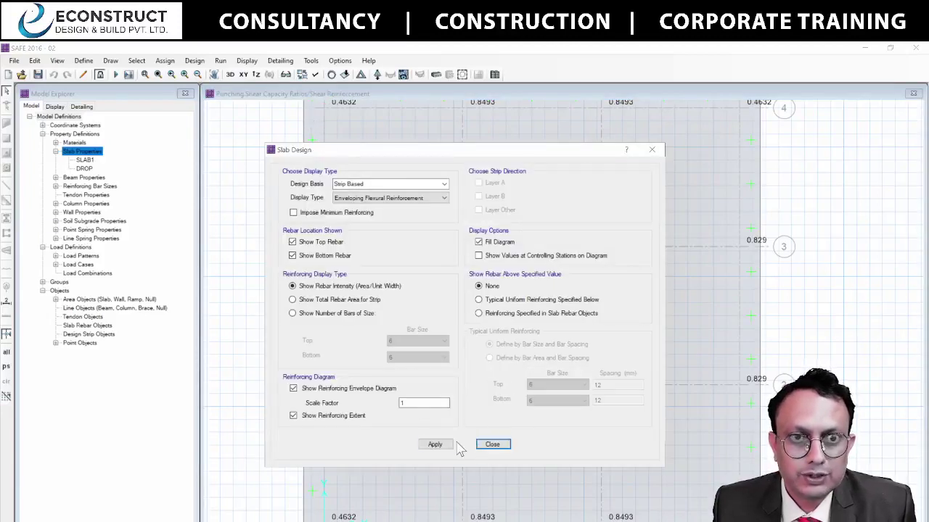
pyautogui.click(435, 444)
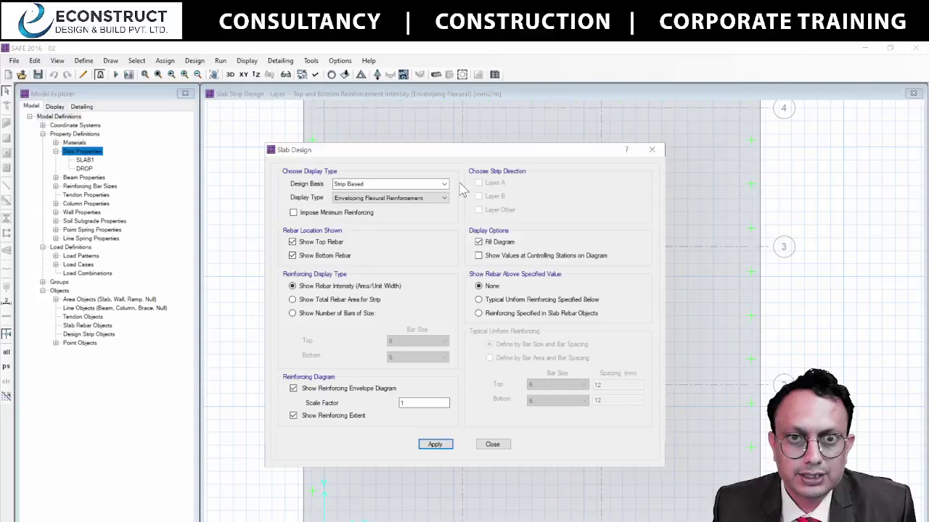
pyautogui.click(444, 184)
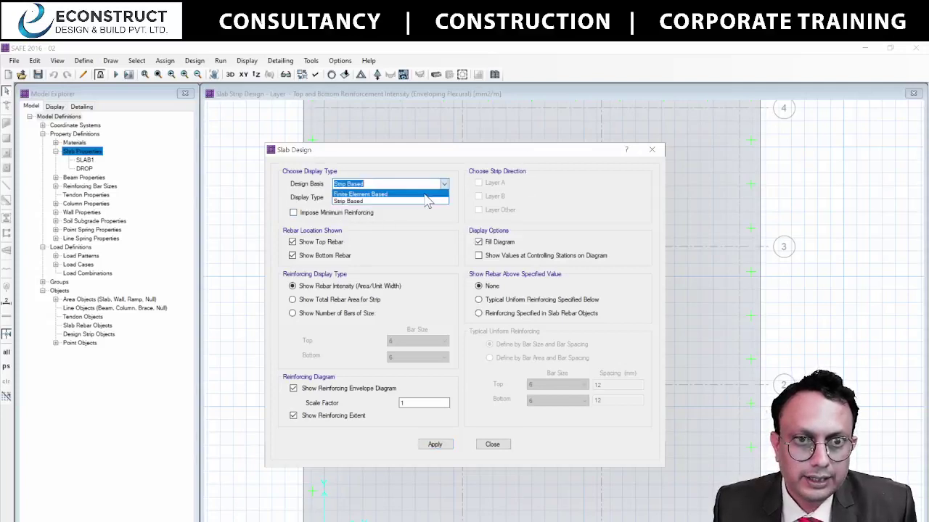
pyautogui.click(432, 195)
pyautogui.click(436, 440)
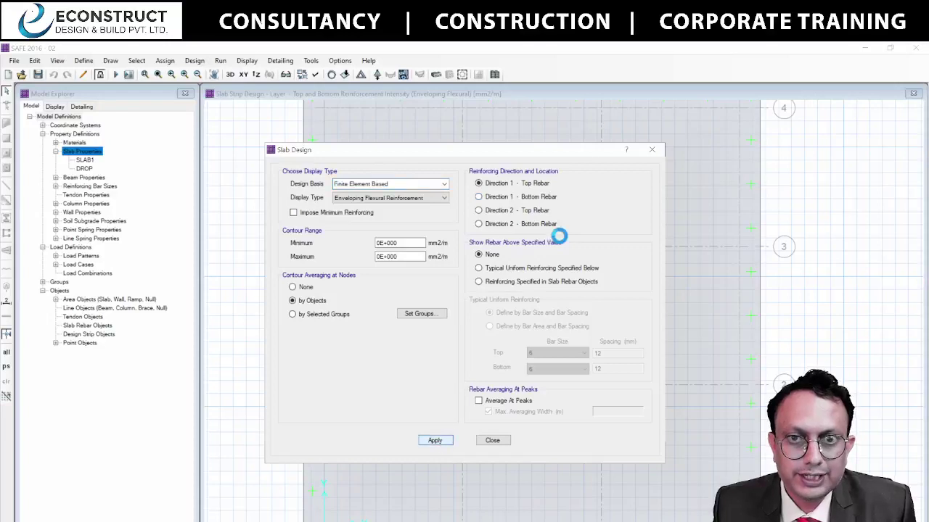
pyautogui.moveTo(567, 154); pyautogui.dragTo(353, 192)
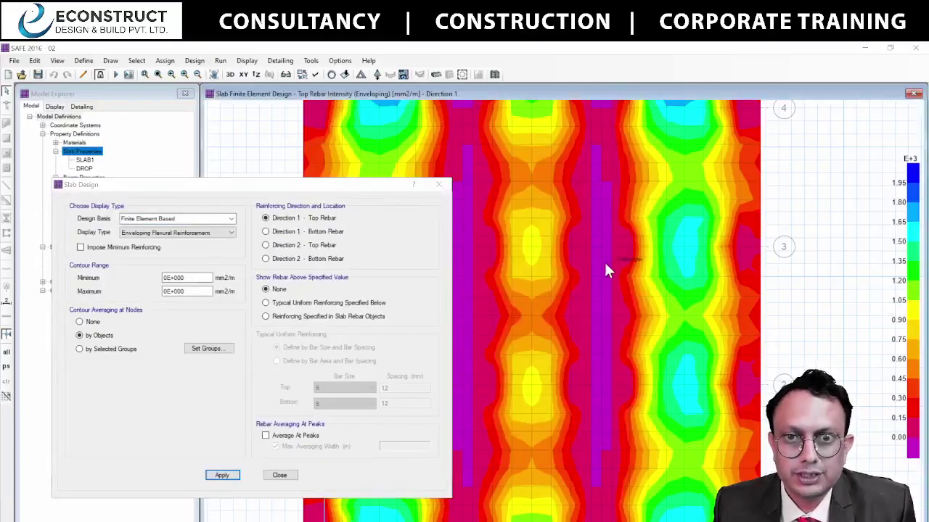
pyautogui.click(657, 354)
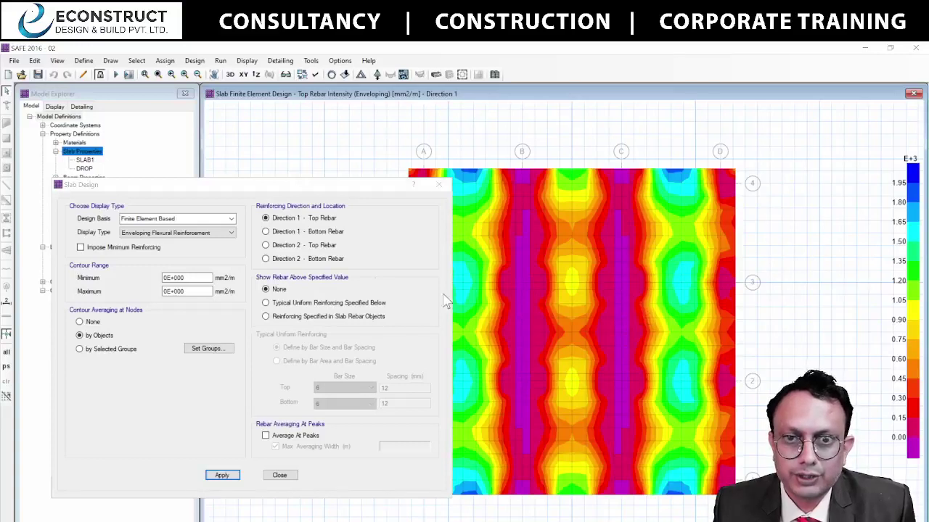
# Display the Direction 1 bottom rebar intensity for the raft and close the Slab Design dialog.
pyautogui.click(330, 231)
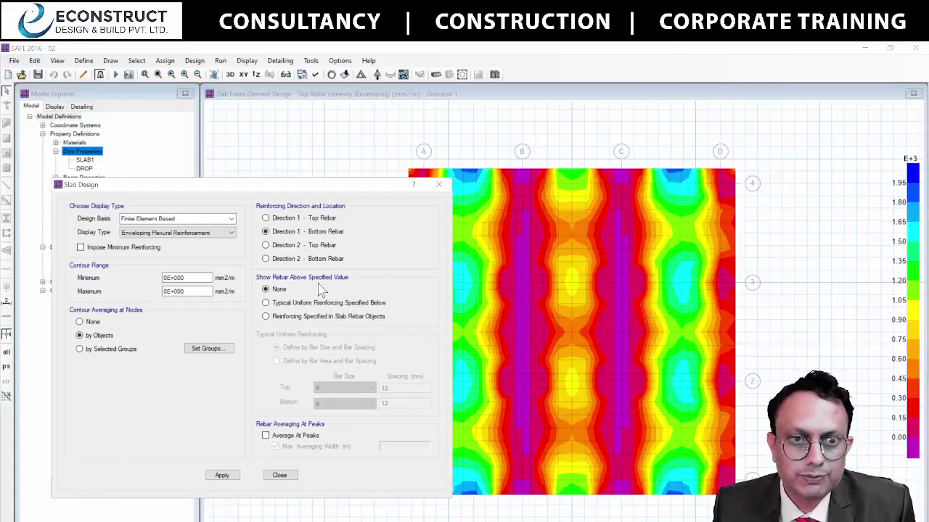
pyautogui.click(231, 475)
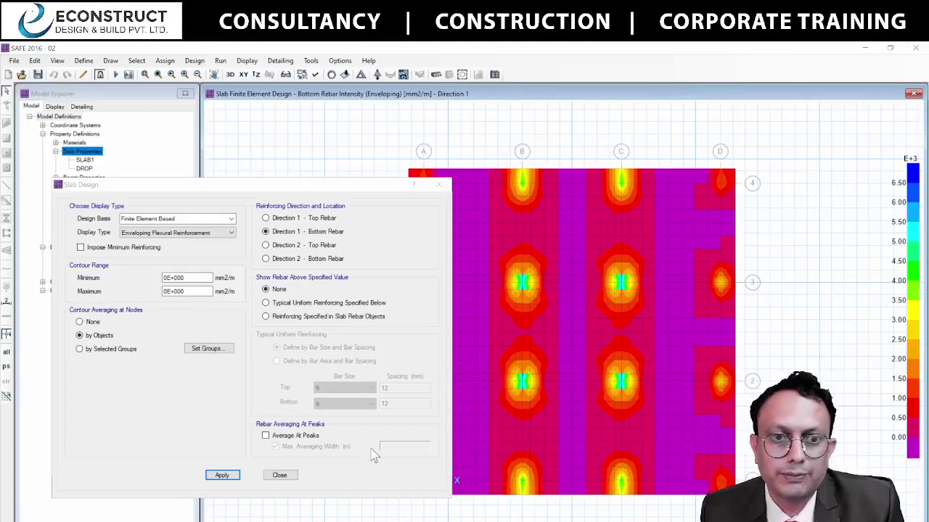
pyautogui.click(280, 476)
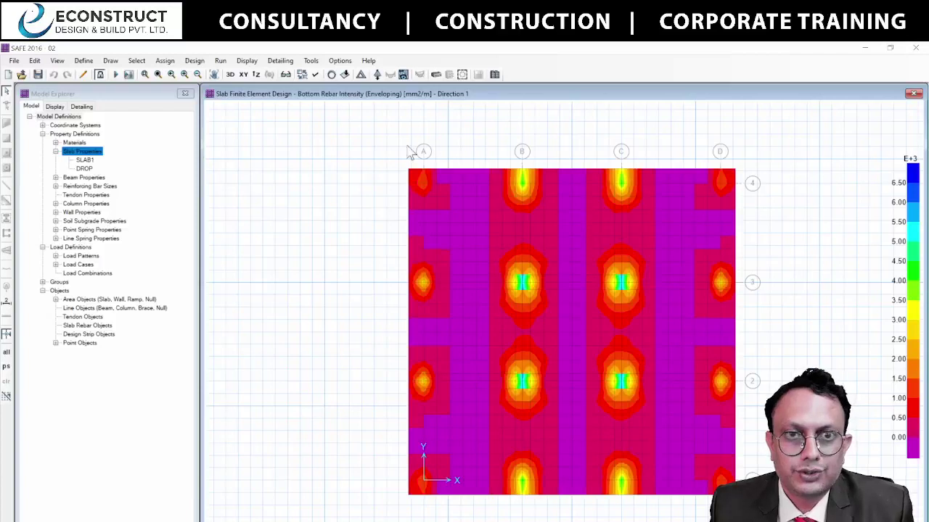
# Restore the undeformed plan view and examine the Dead load case's Nonlinear (Allow Uplift) and Nonlinear (Long Term Cracked) options, discarding any changes.
pyautogui.click(332, 74)
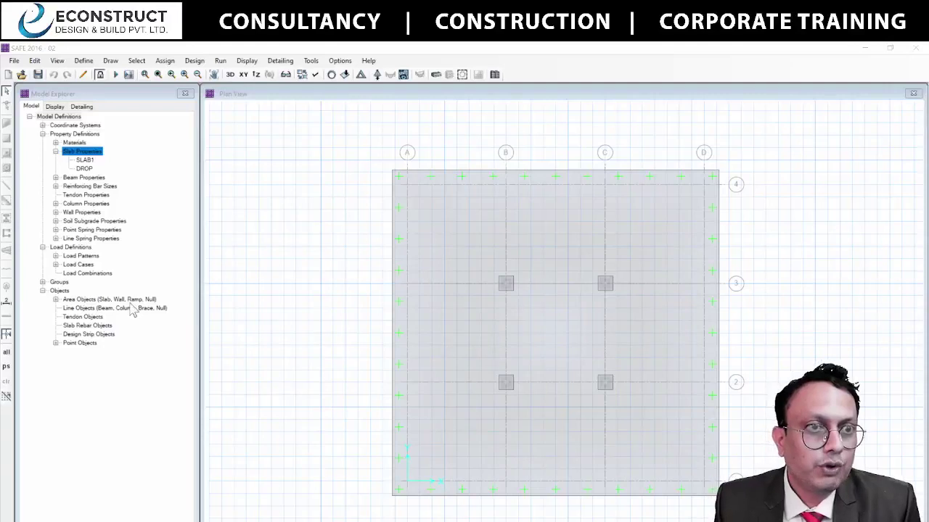
pyautogui.click(83, 60)
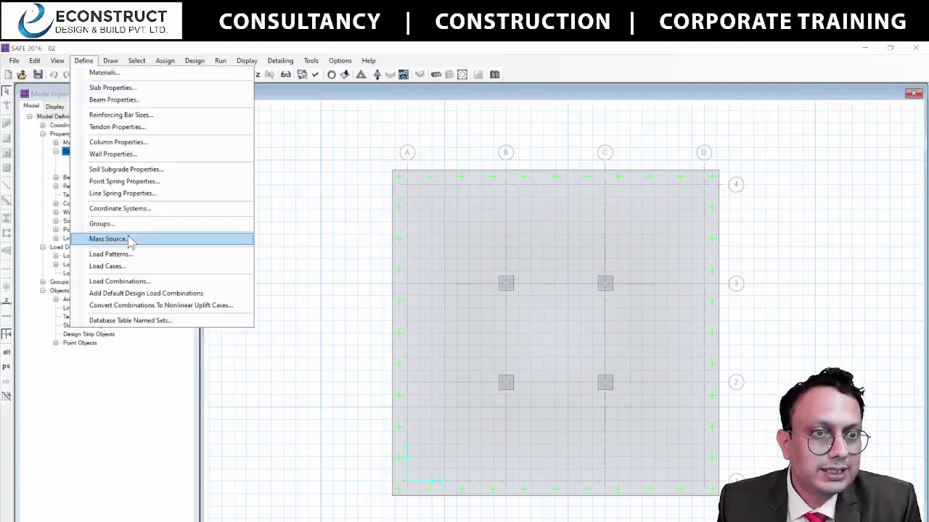
pyautogui.click(131, 267)
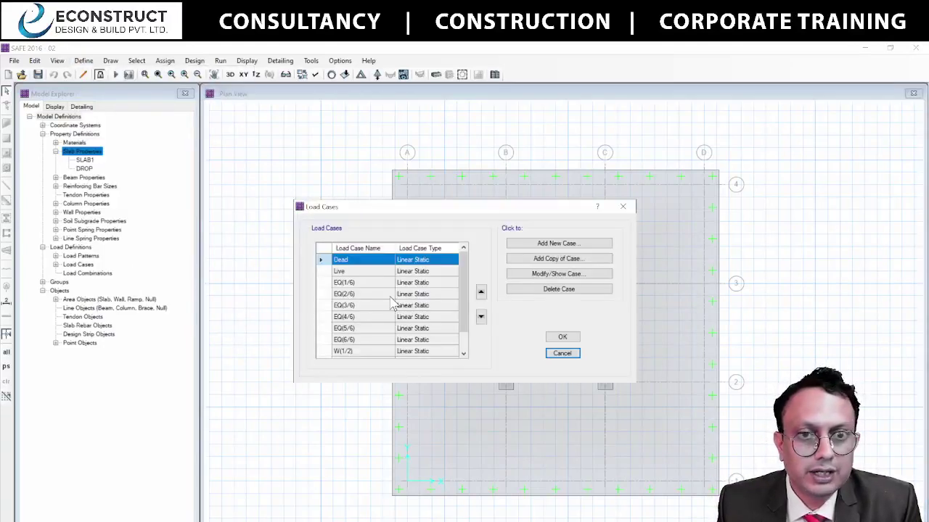
pyautogui.click(560, 275)
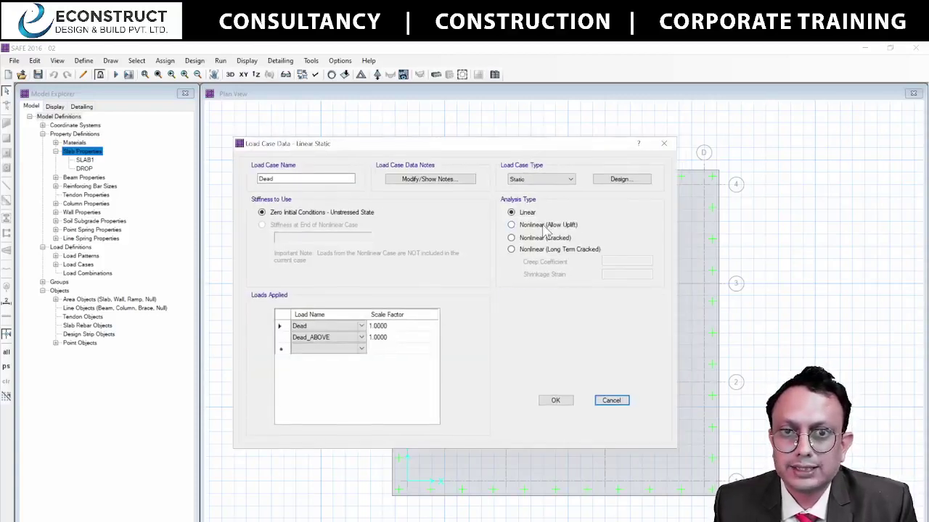
pyautogui.click(546, 225)
pyautogui.click(548, 249)
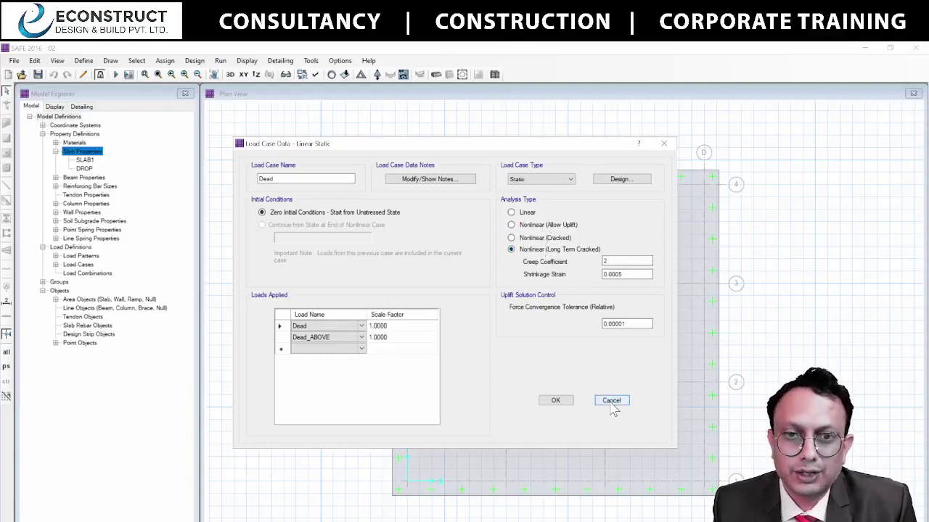
pyautogui.click(611, 401)
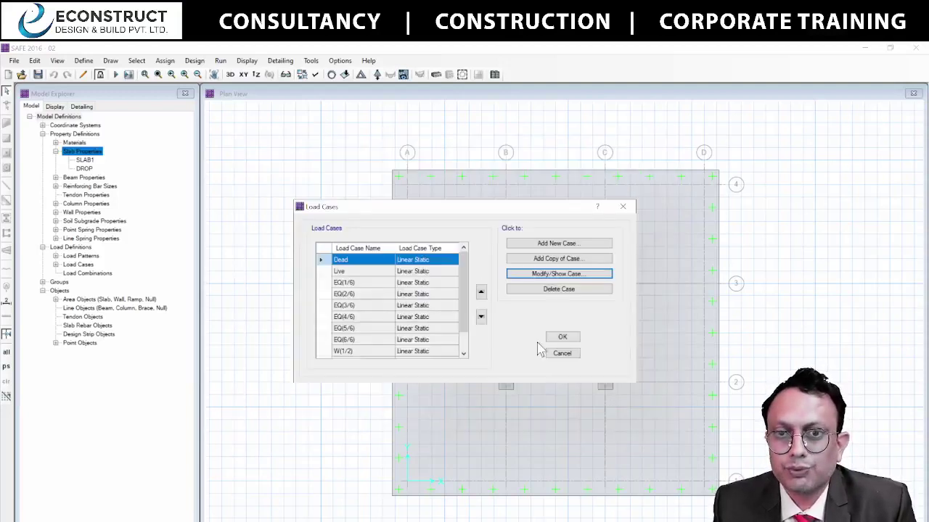
pyautogui.click(571, 357)
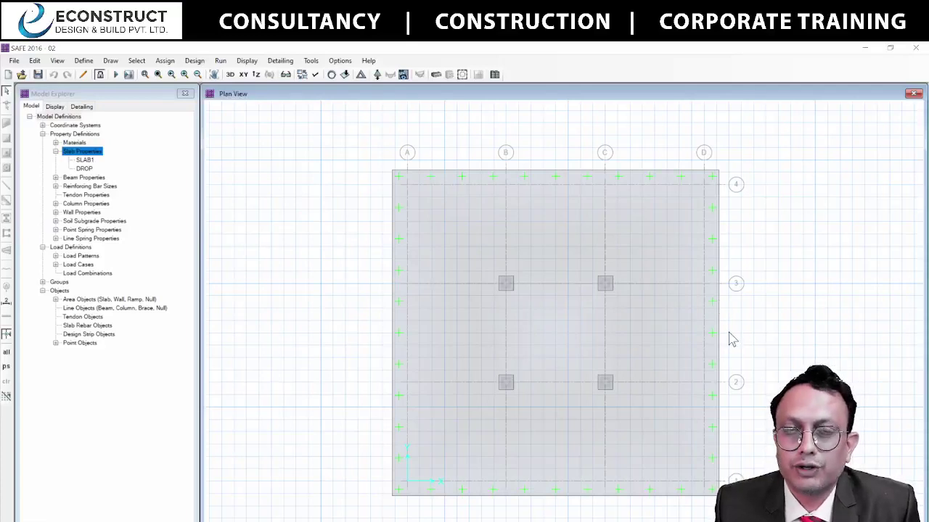
pyautogui.moveTo(728, 335); pyautogui.dragTo(671, 334, button='middle')
pyautogui.scroll(1, 475, 366)
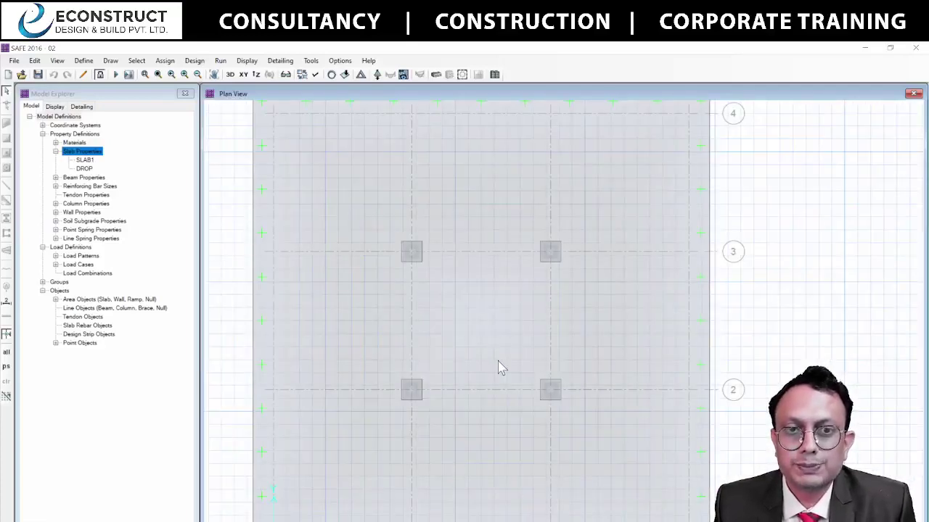
pyautogui.scroll(-1, 508, 365)
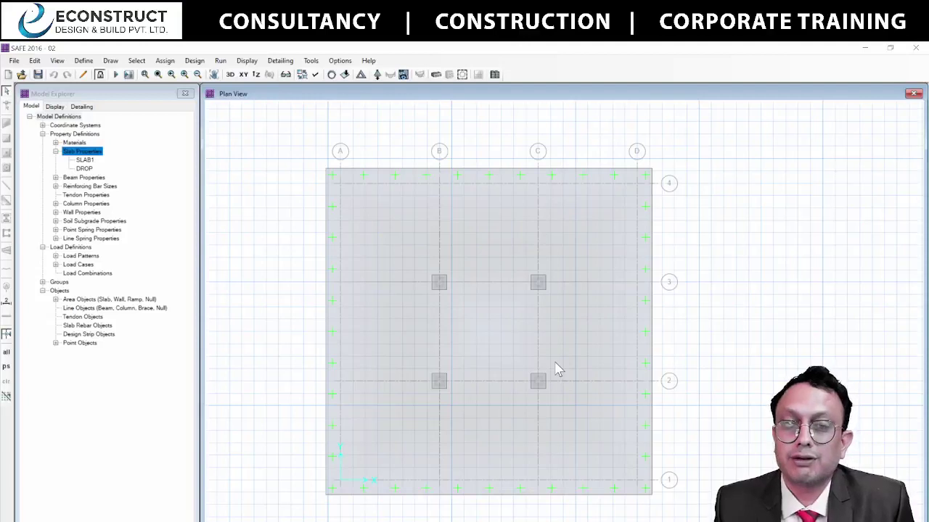